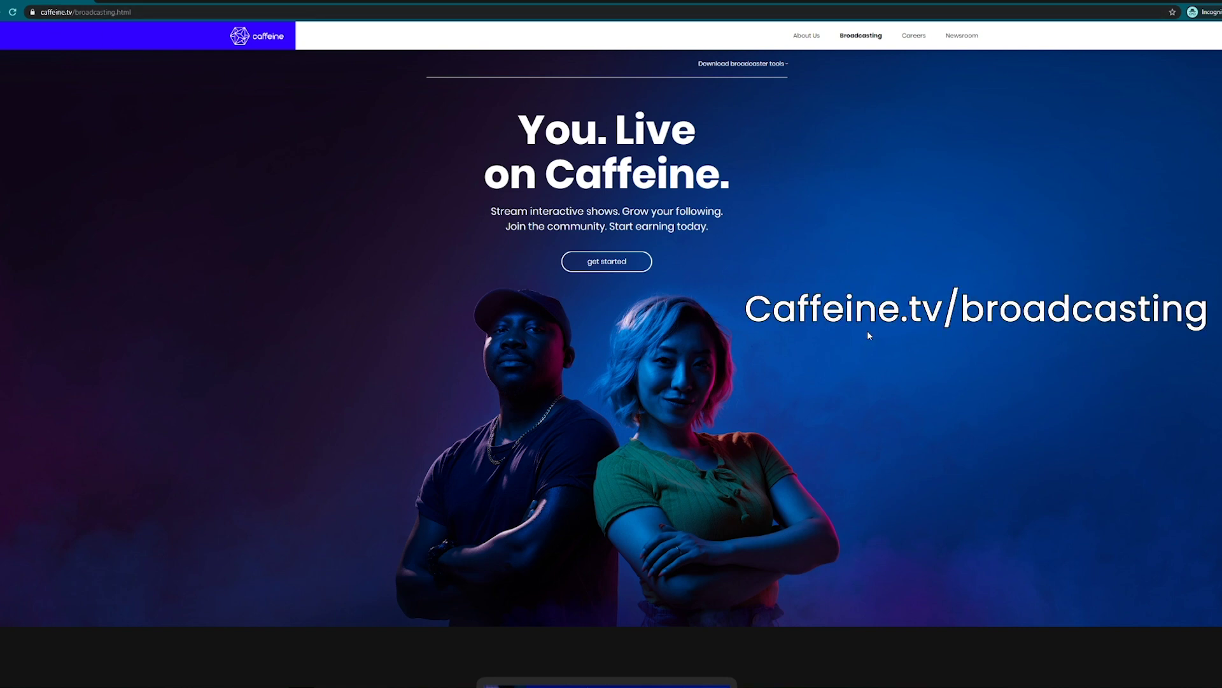
# Step: Download OBS for Windows from the Start your show section of Caffeine's broadcasting page
pyautogui.scroll(-10, 862, 390)
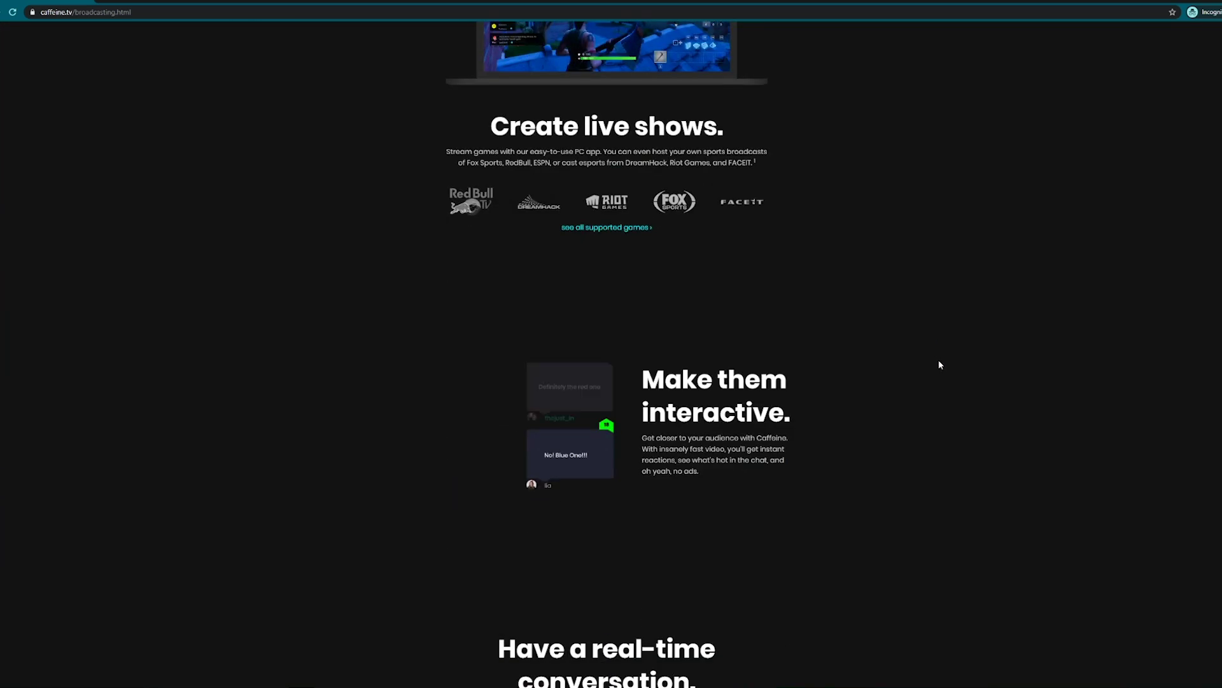
pyautogui.scroll(-15, 940, 365)
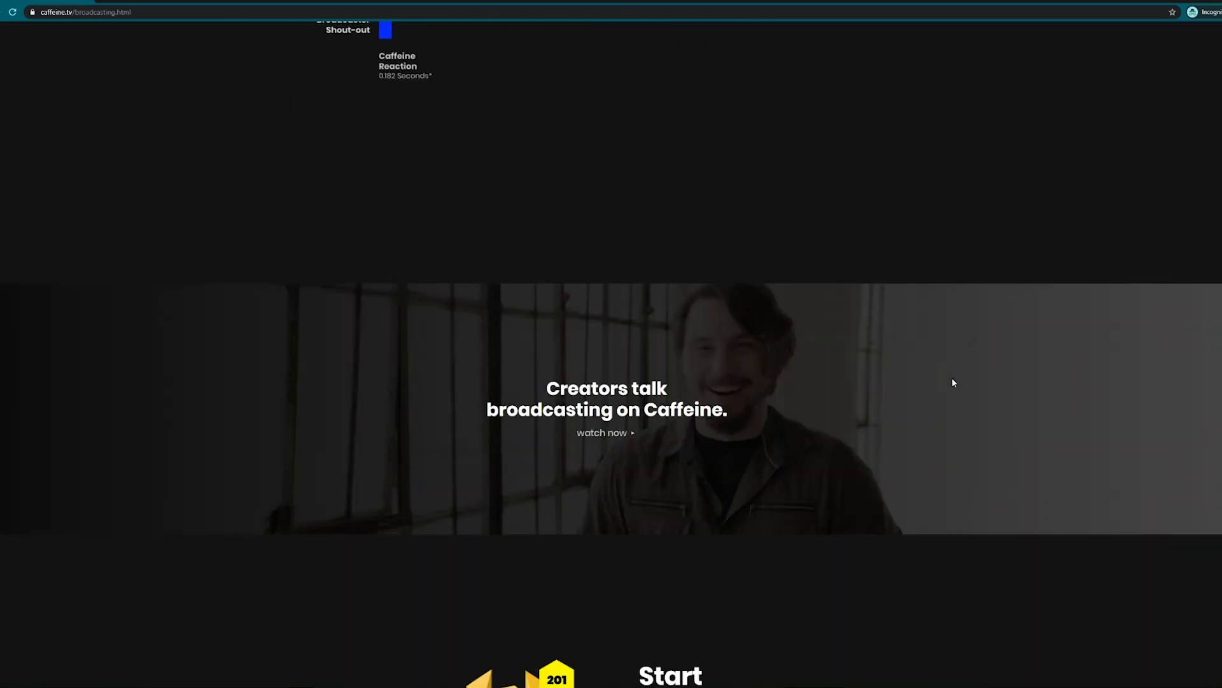
pyautogui.scroll(-15, 953, 382)
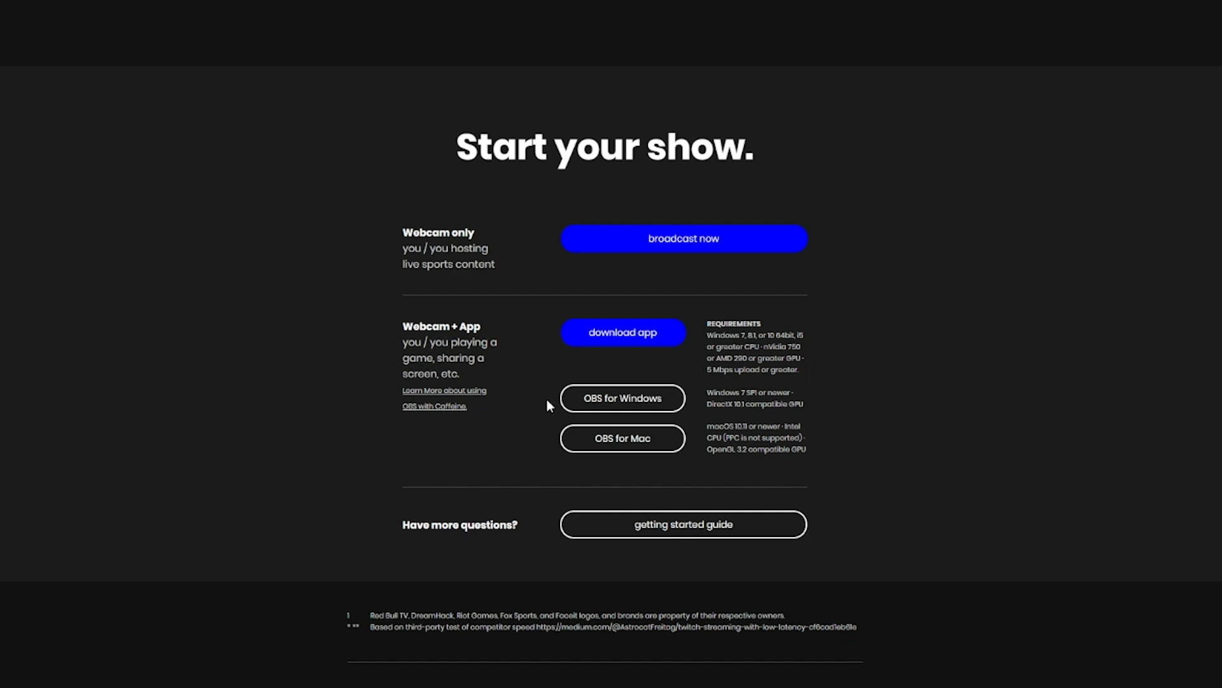
pyautogui.click(621, 405)
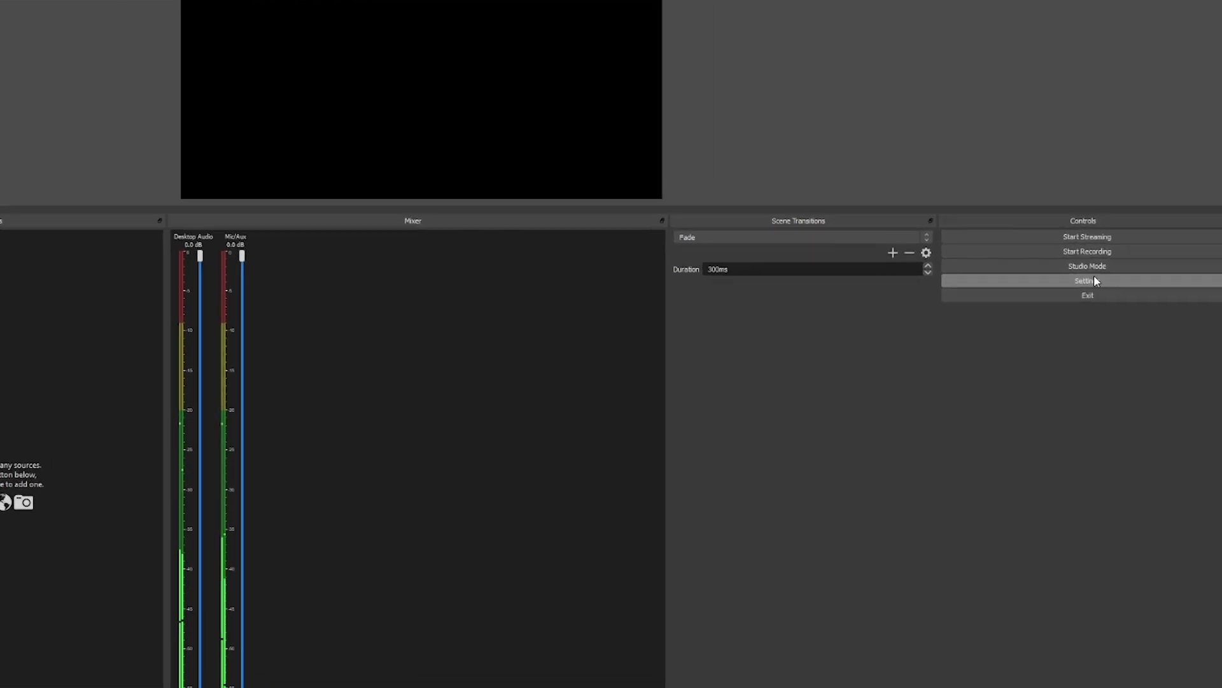
# Step: Switch to OBS and set the base canvas resolution to 1280x720 in the video settings
pyautogui.click(1074, 278)
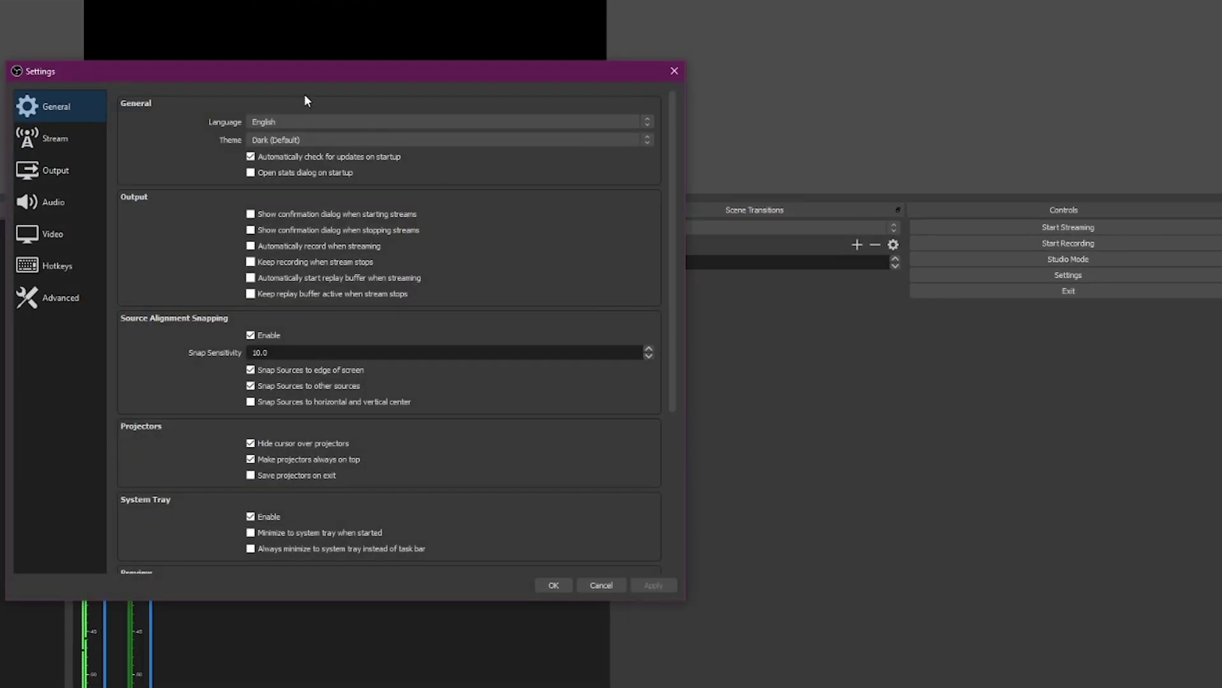
pyautogui.moveTo(304, 89); pyautogui.dragTo(119, 31)
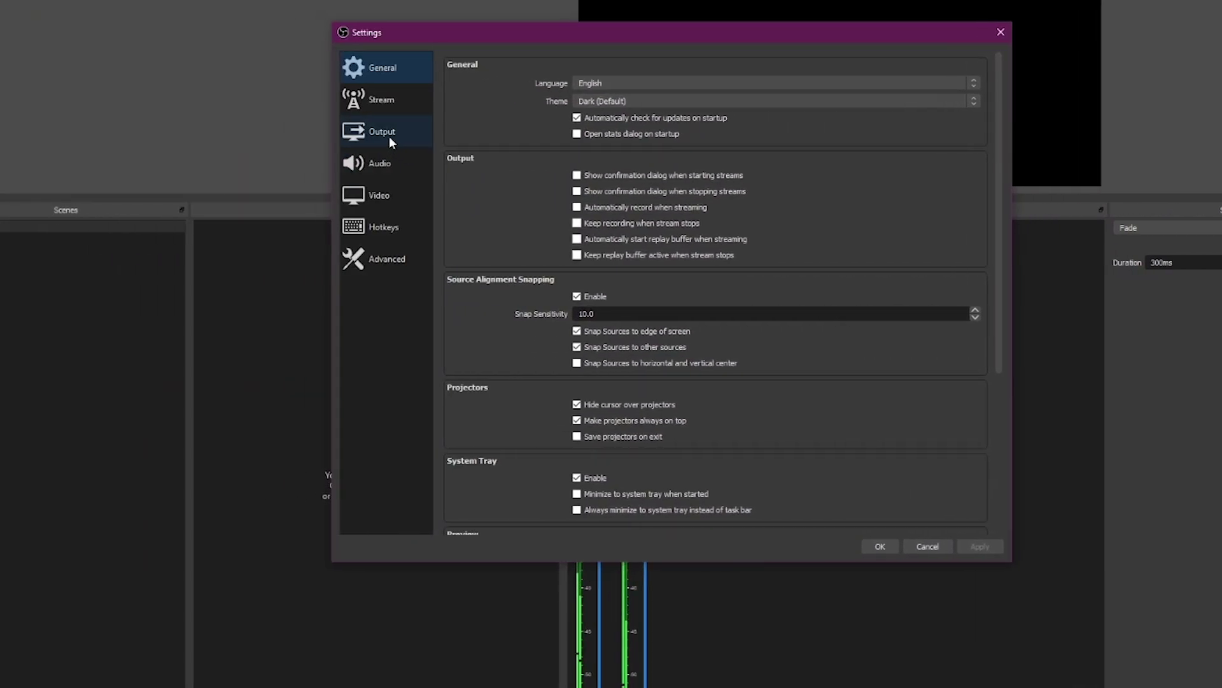
pyautogui.click(388, 136)
pyautogui.click(379, 160)
pyautogui.click(383, 195)
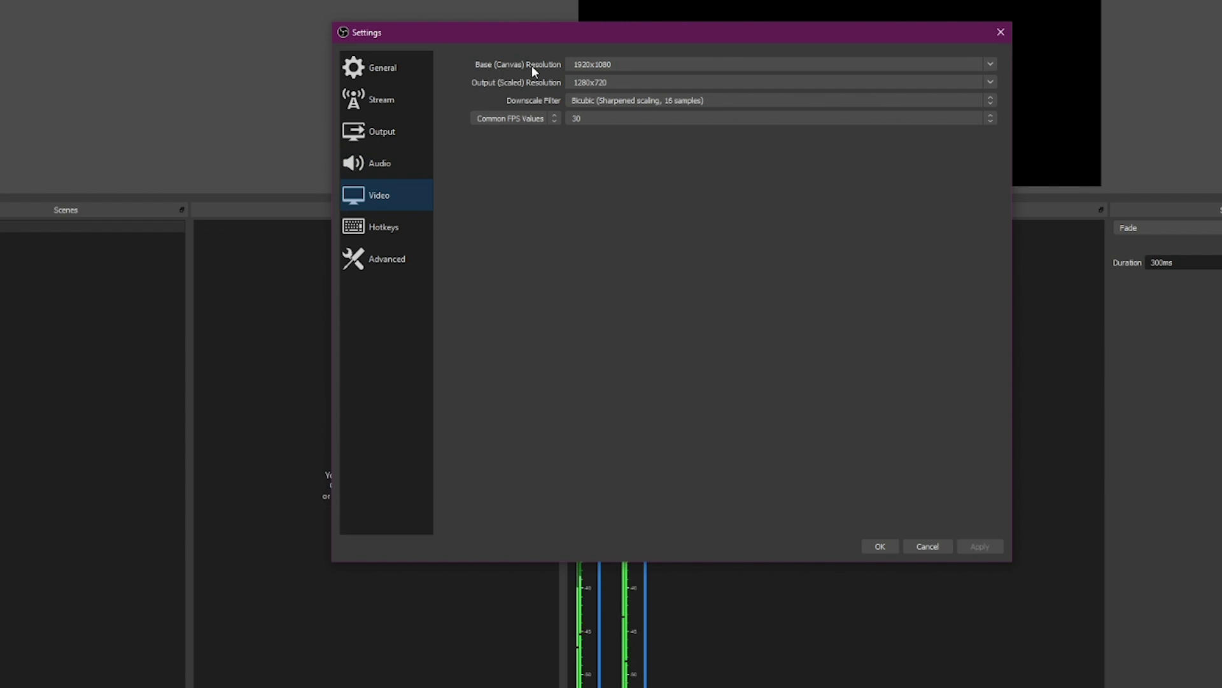
pyautogui.click(991, 64)
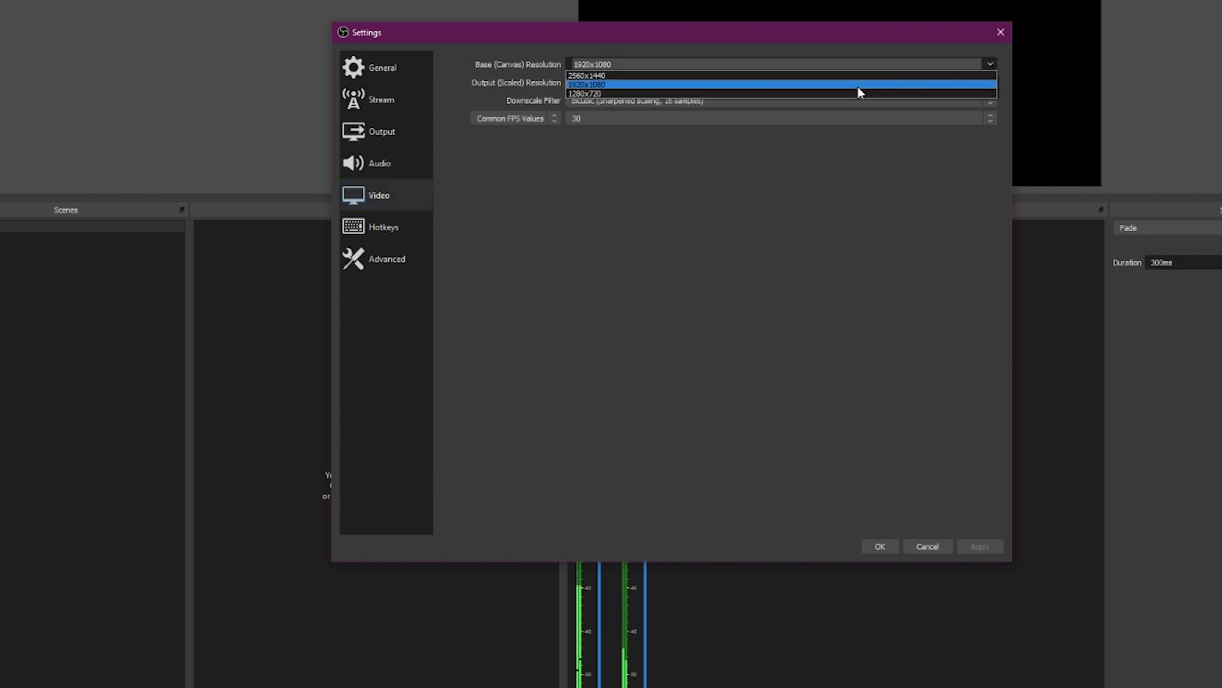
pyautogui.click(846, 94)
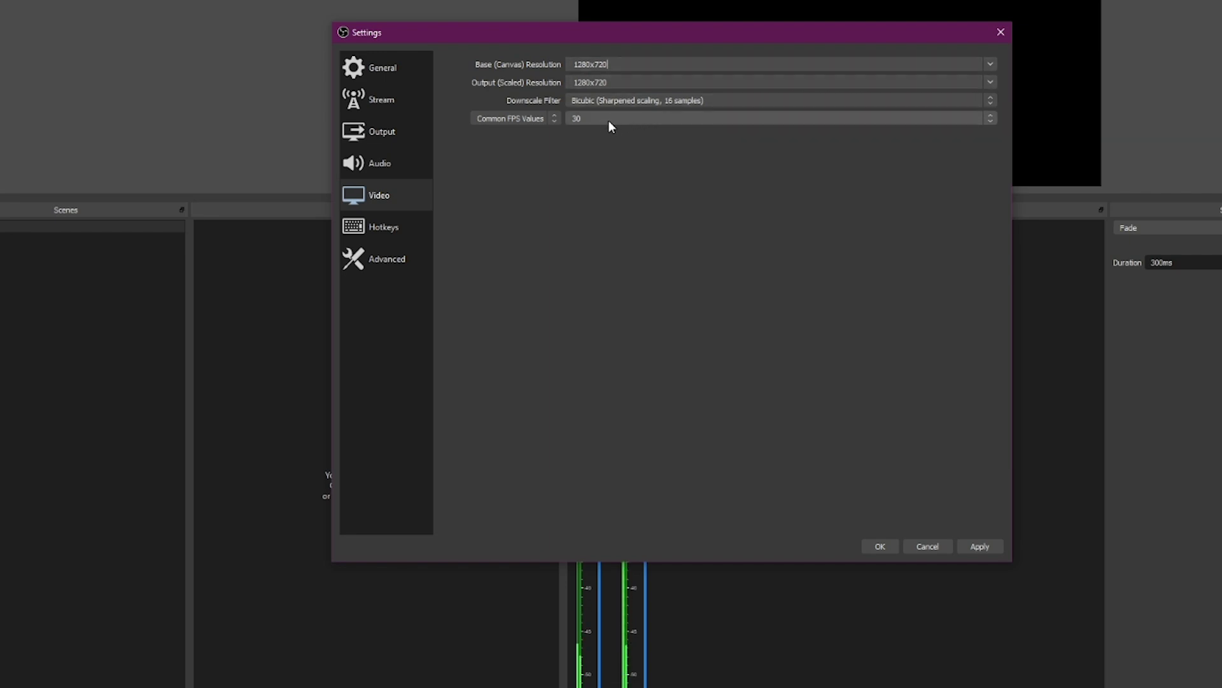
# Step: Review the audio sample rate and channels and the streaming output settings
pyautogui.click(401, 166)
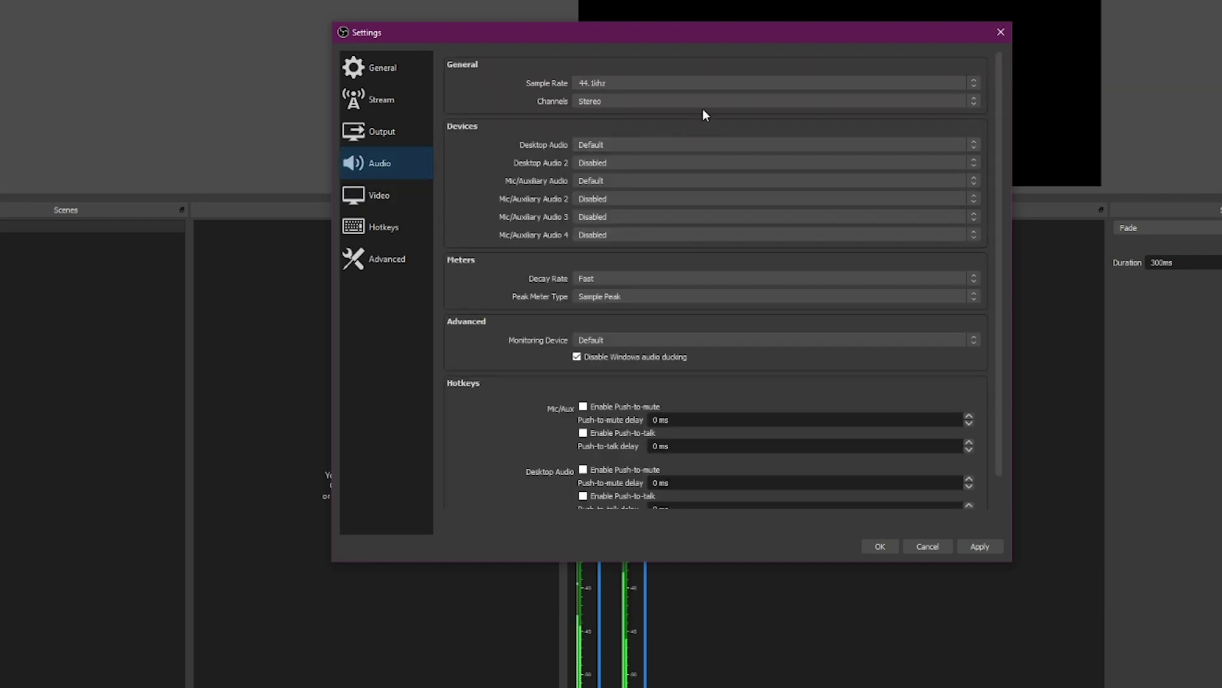
pyautogui.click(384, 132)
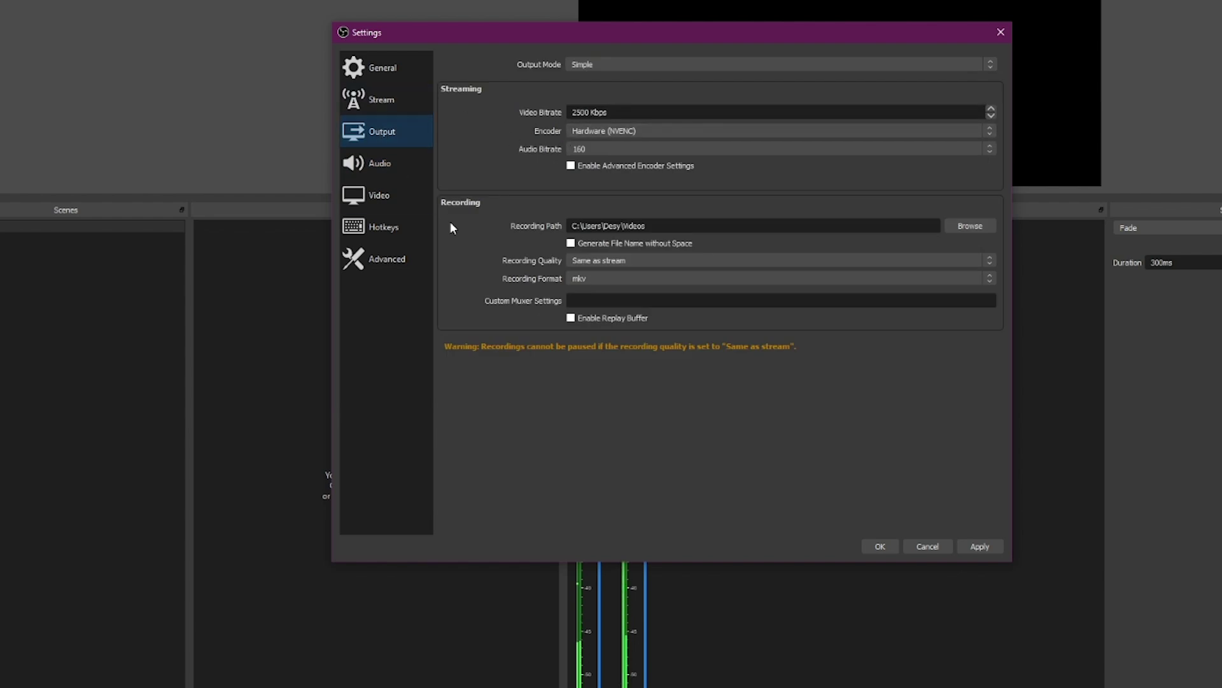
pyautogui.click(363, 163)
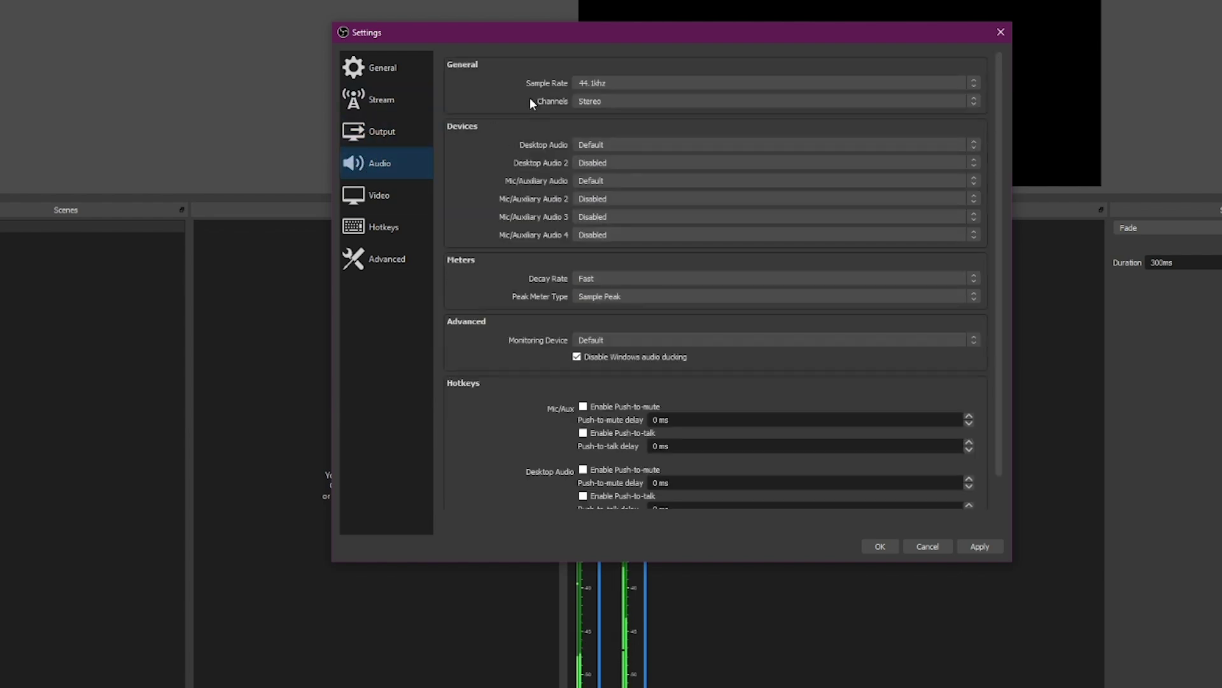
pyautogui.click(385, 132)
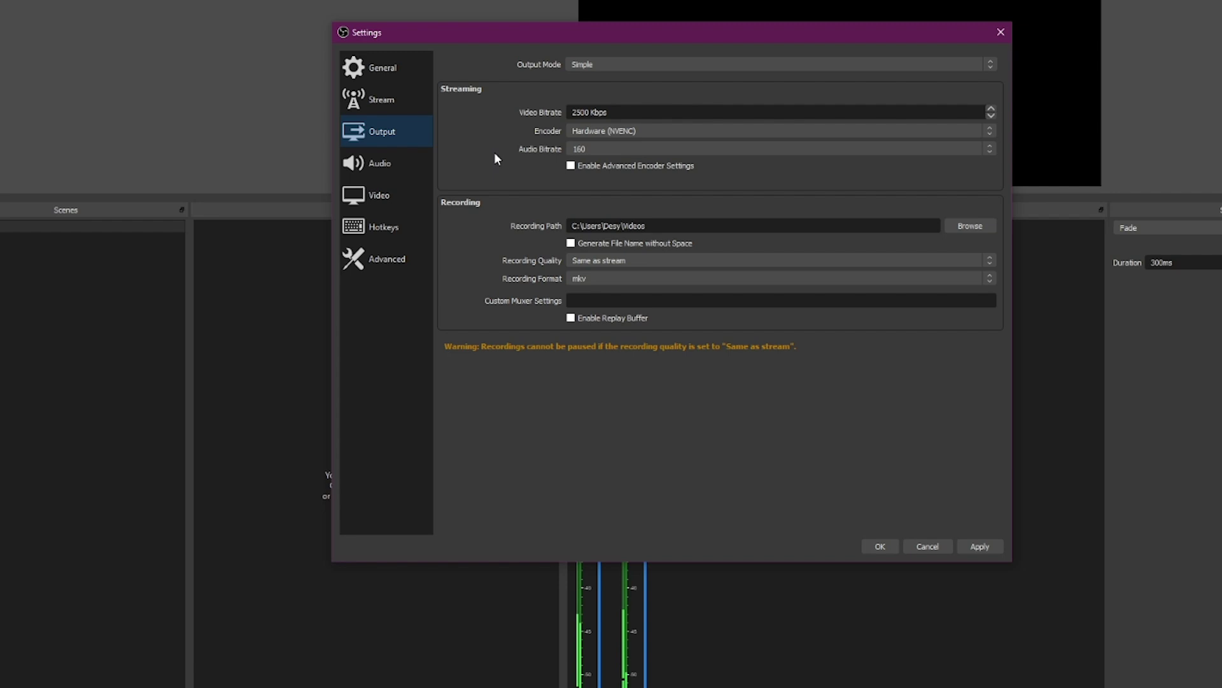
# Step: Connect the Caffeine account for streaming by entering its username and password, and save the settings
pyautogui.press('Up')
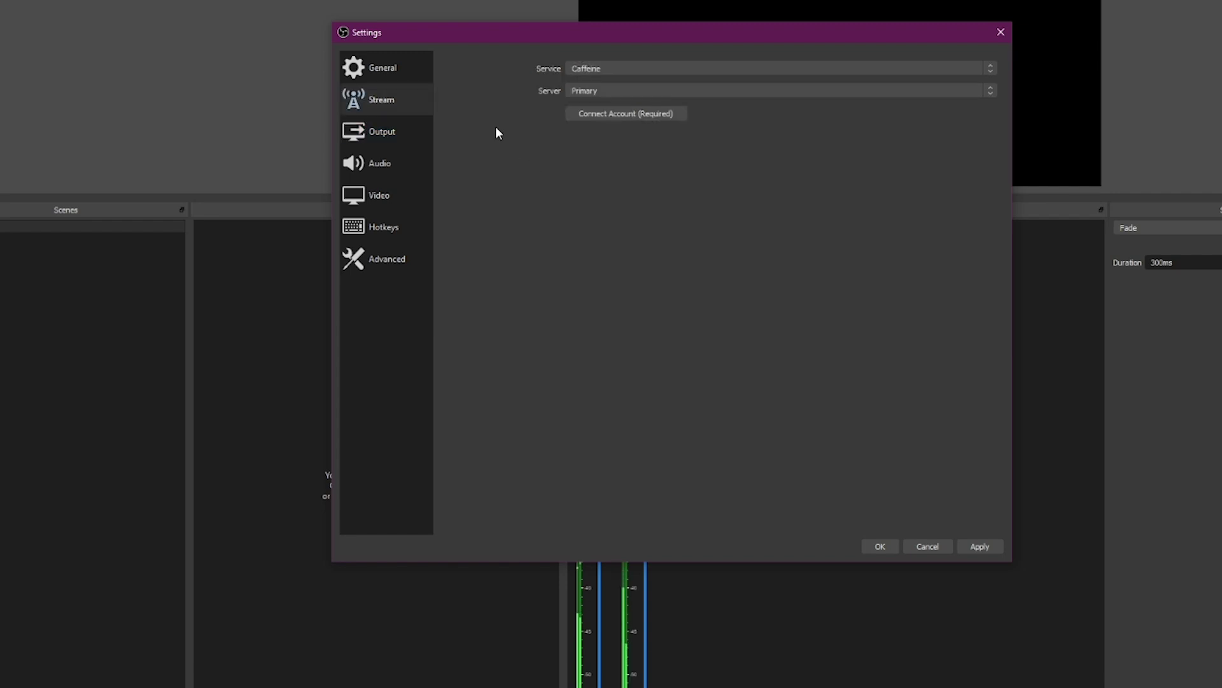
pyautogui.click(387, 99)
pyautogui.click(648, 112)
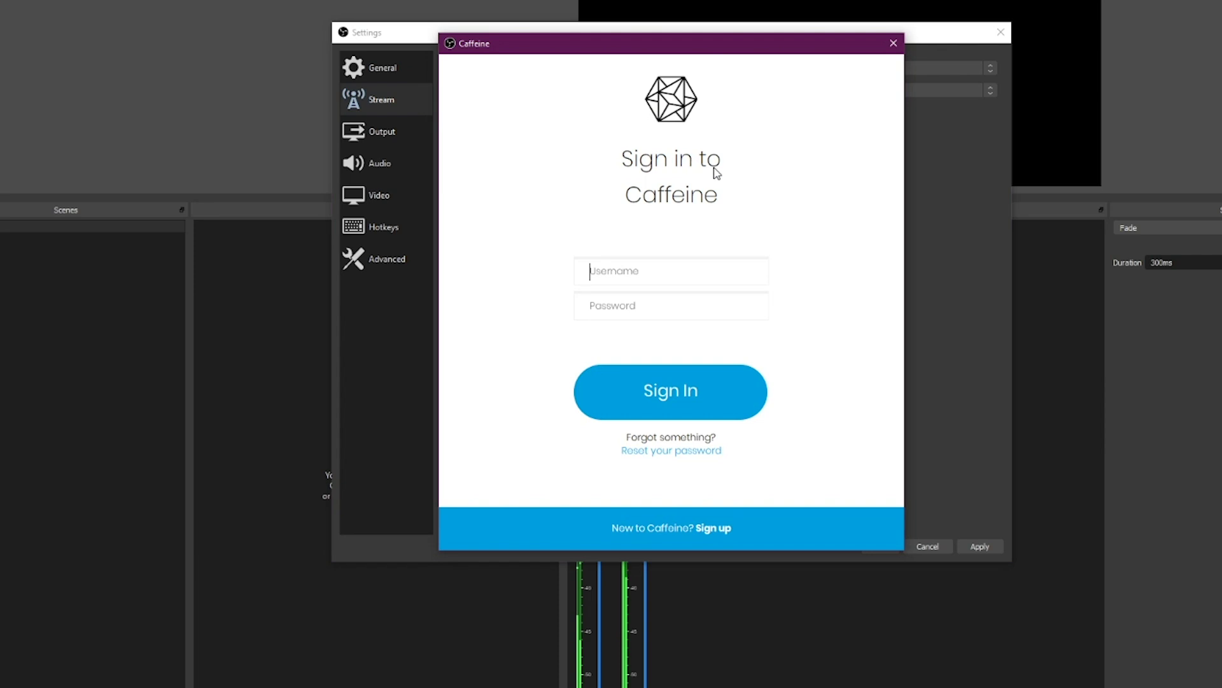
pyautogui.write('Alo')
pyautogui.press('Tab')
pyautogui.hotkey('ctrl', 'v')
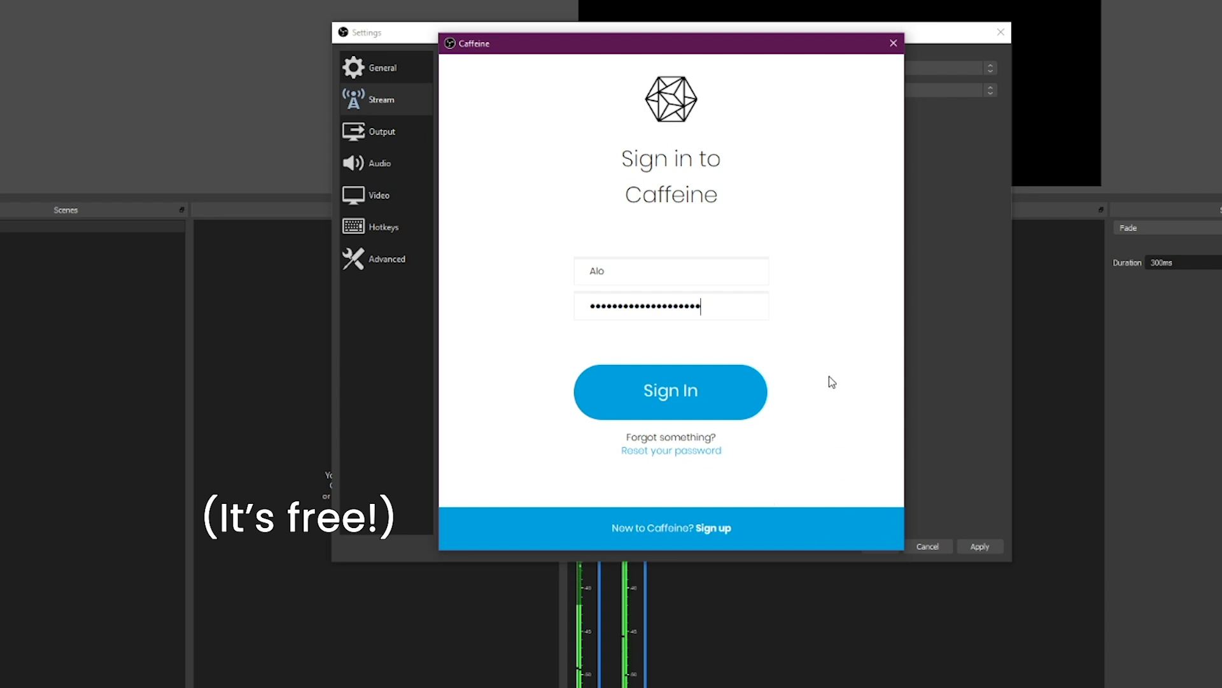
pyautogui.click(745, 269)
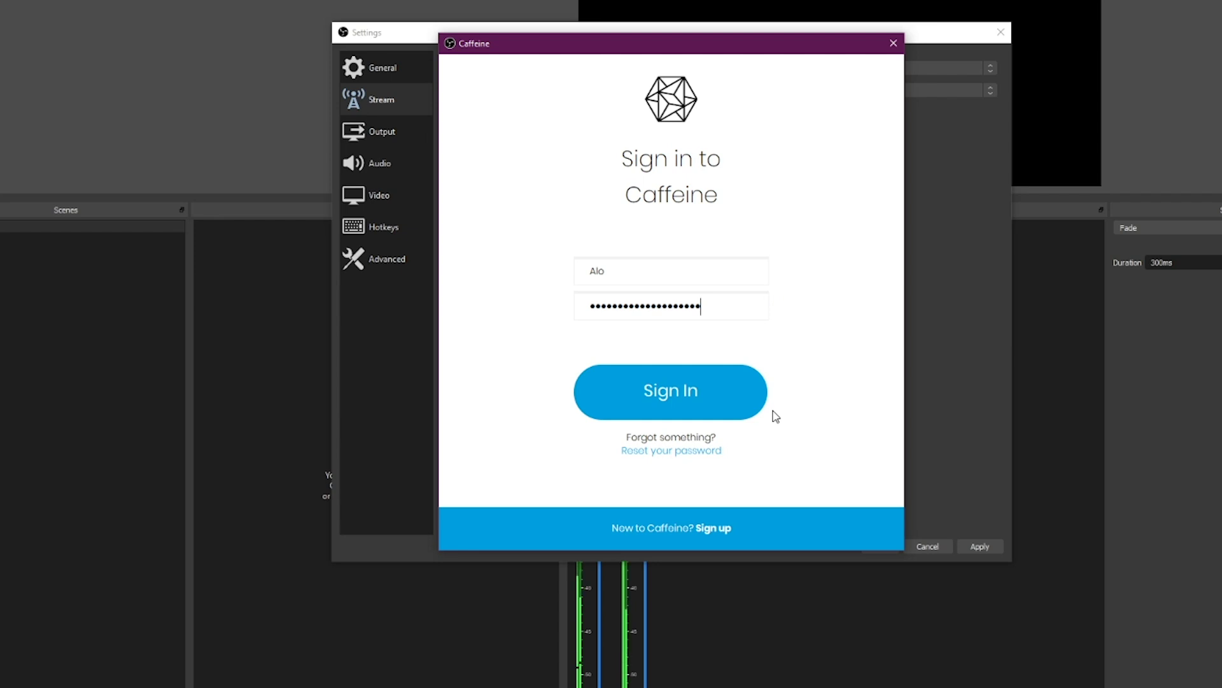
pyautogui.click(716, 404)
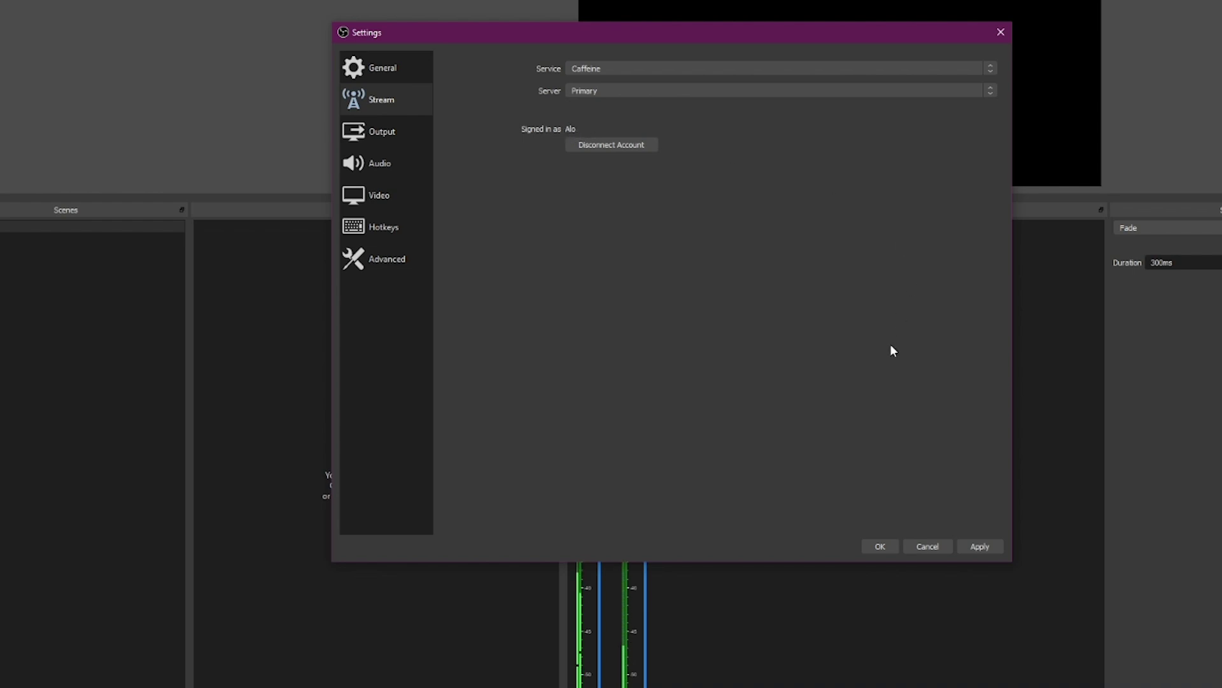
pyautogui.click(984, 546)
pyautogui.click(879, 546)
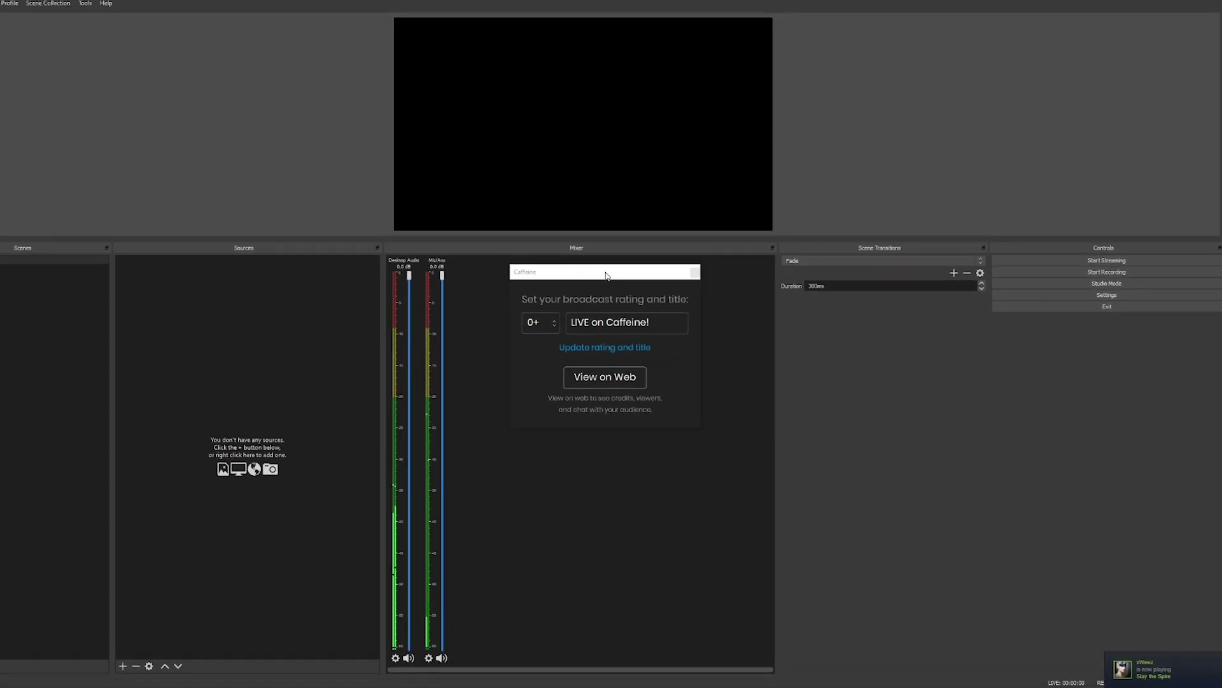
# Step: Dock the floating Caffeine panel beside the preview and set the broadcast rating to 17+
pyautogui.moveTo(606, 266); pyautogui.dragTo(1190, 101)
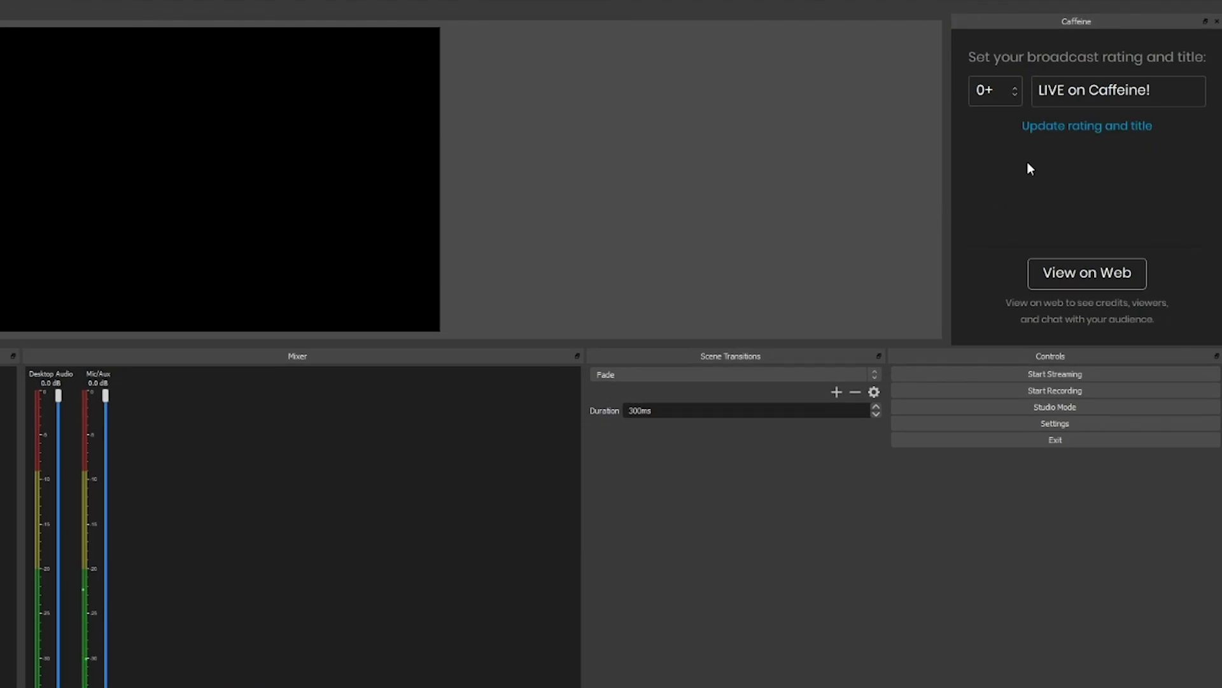
pyautogui.click(1006, 94)
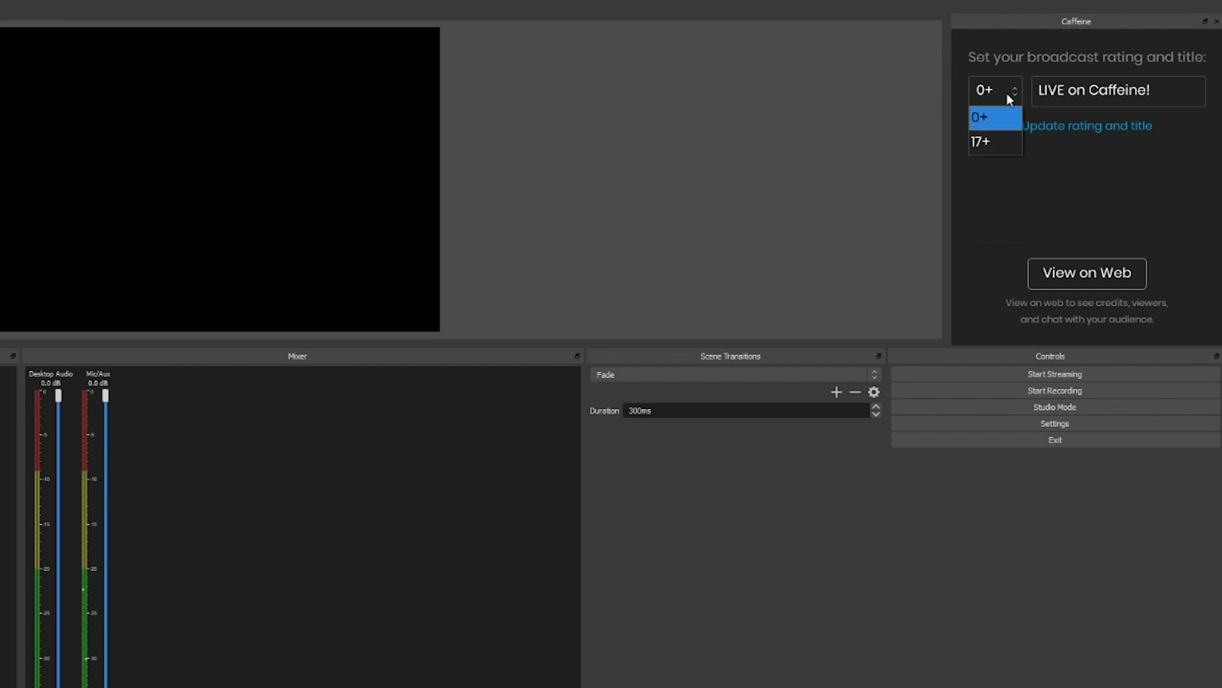
pyautogui.click(1005, 148)
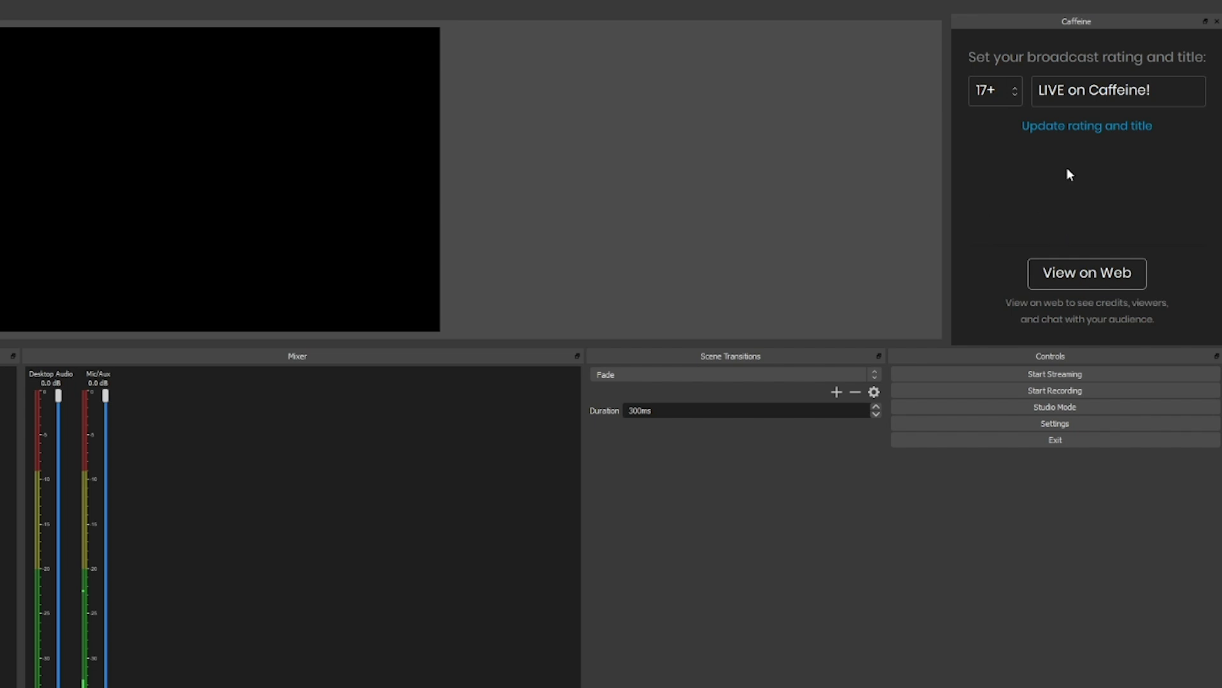
# Step: Replace the broadcast title with "[Recording]Video Tutorial!" and update the rating and title
pyautogui.moveTo(1181, 87); pyautogui.dragTo(839, 298)
pyautogui.press('BackSpace')
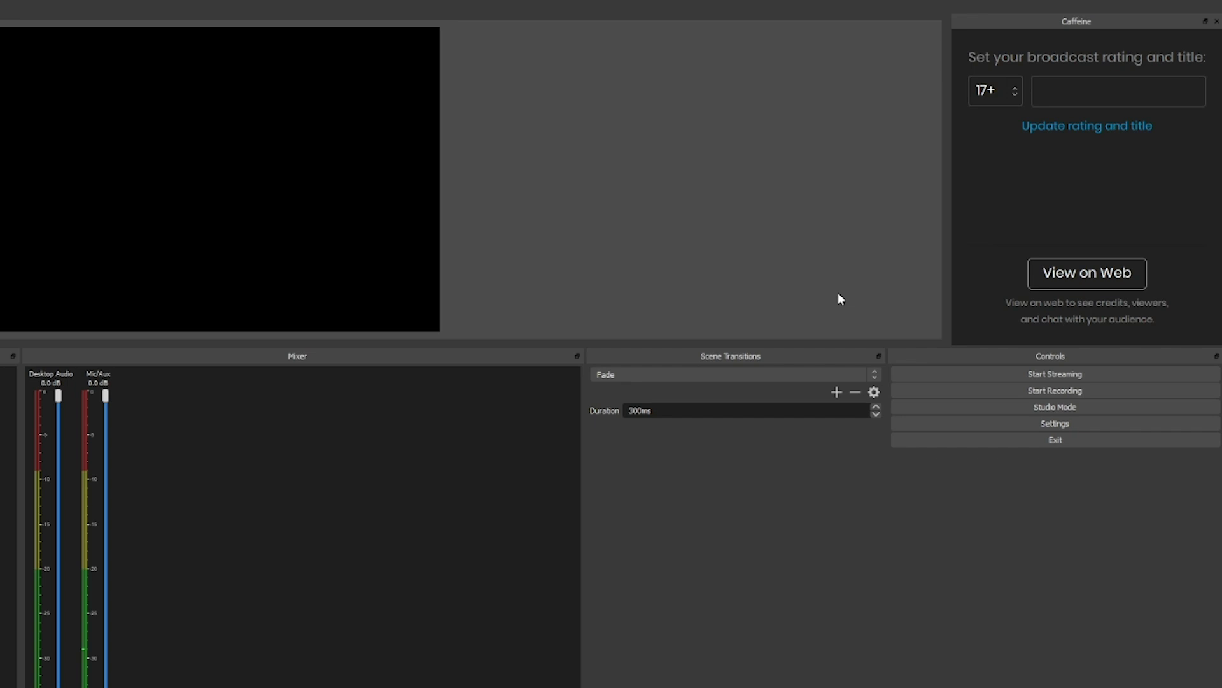
pyautogui.write('[Recording]')
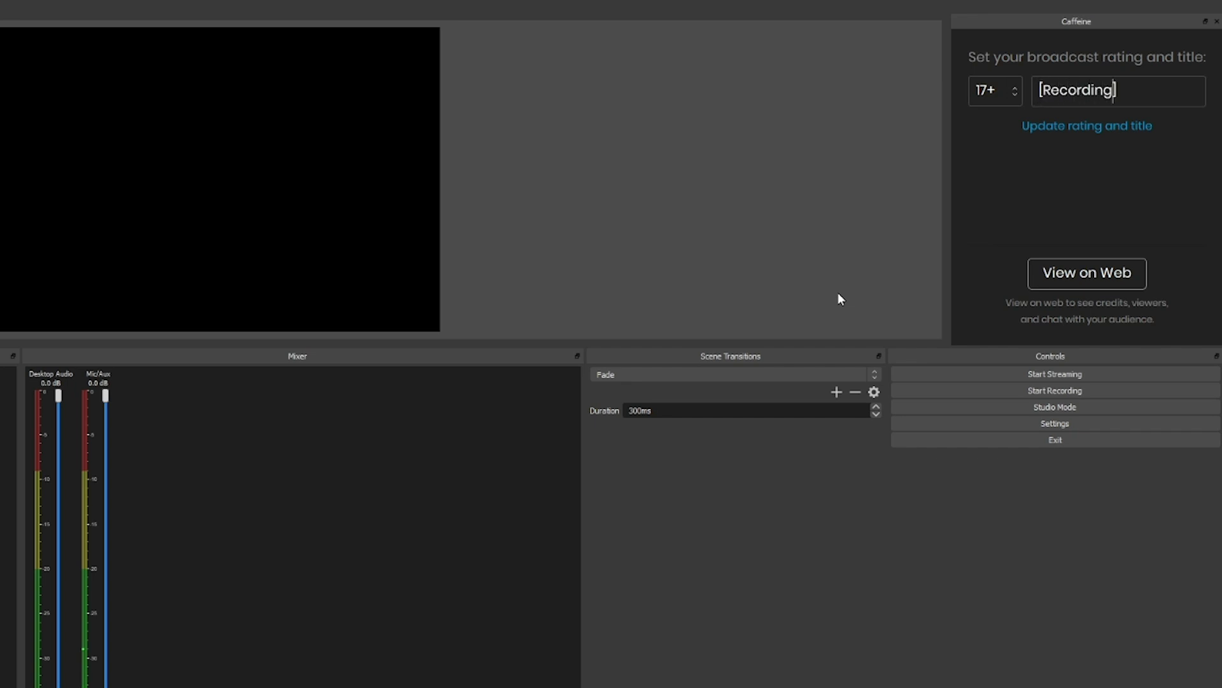
pyautogui.write('Video Tutorial!')
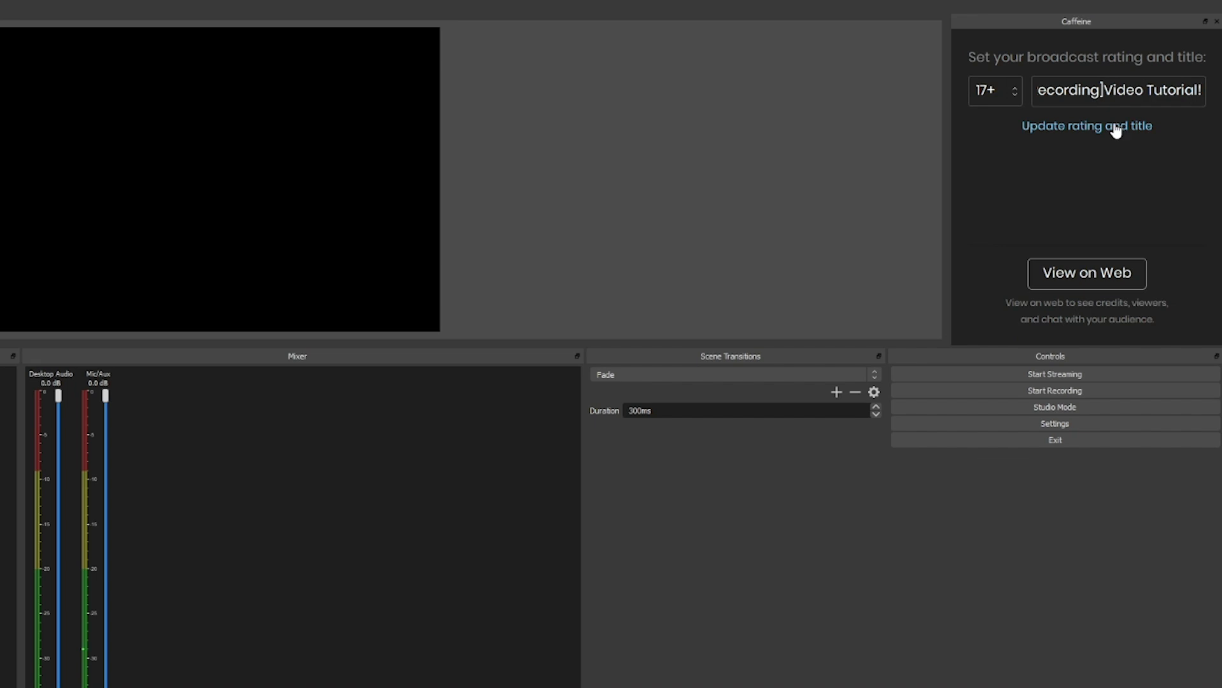
pyautogui.click(1060, 128)
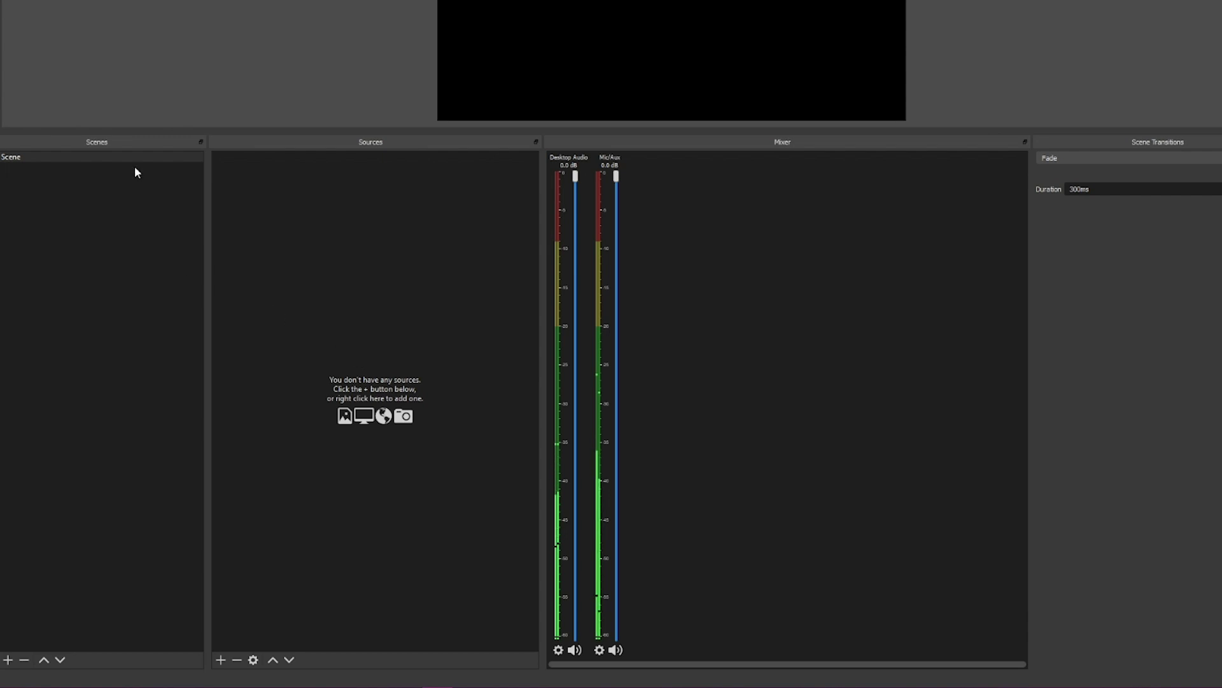
# Step: Rename the existing scene "WebCam Full" and add a video capture device source named "WebCam" to it
pyautogui.rightClick(109, 155)
pyautogui.click(180, 231)
pyautogui.click(221, 660)
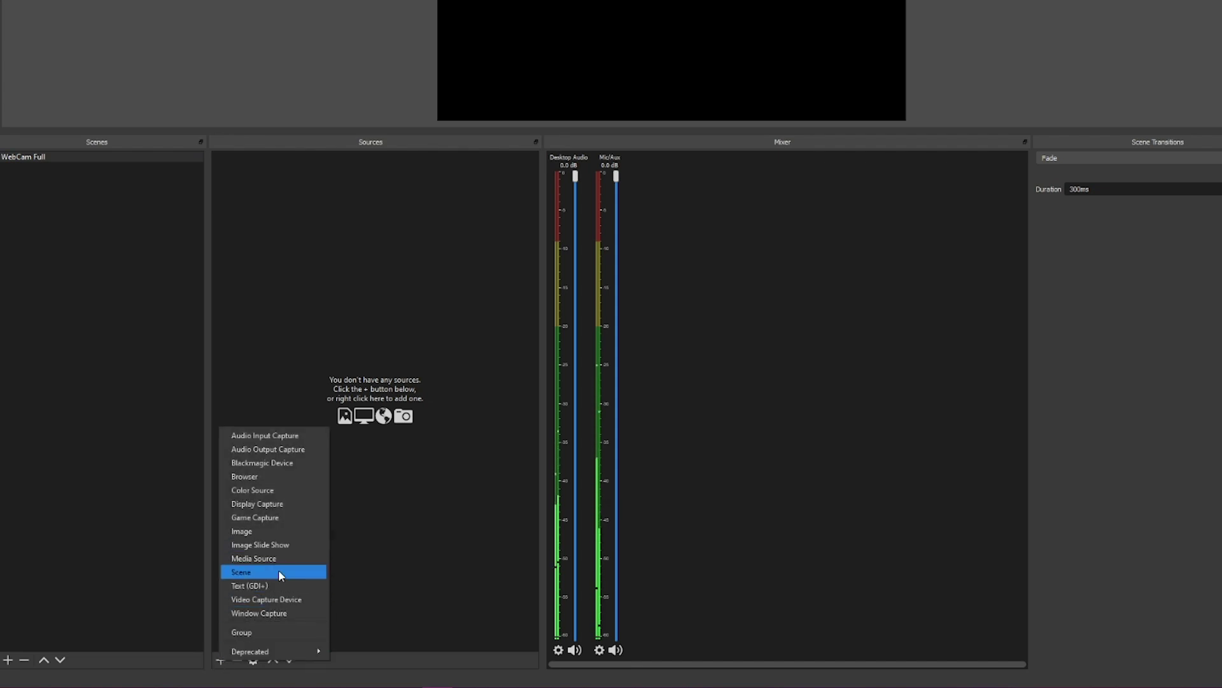
pyautogui.click(289, 600)
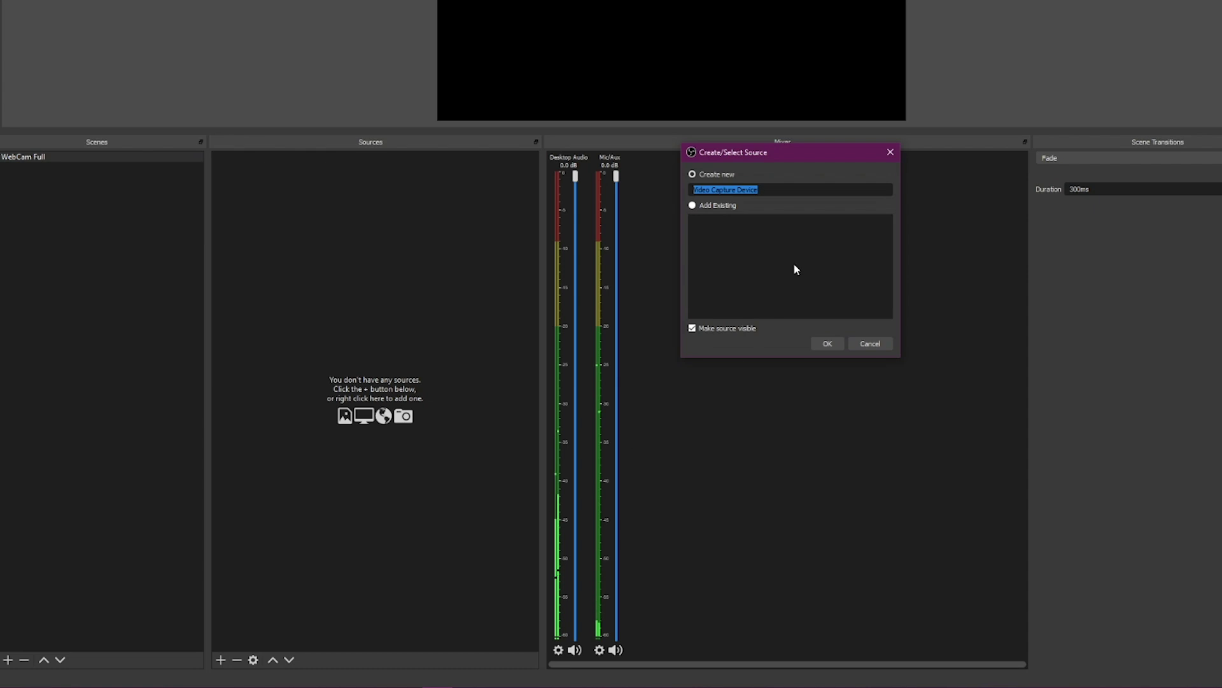
pyautogui.write('WE')
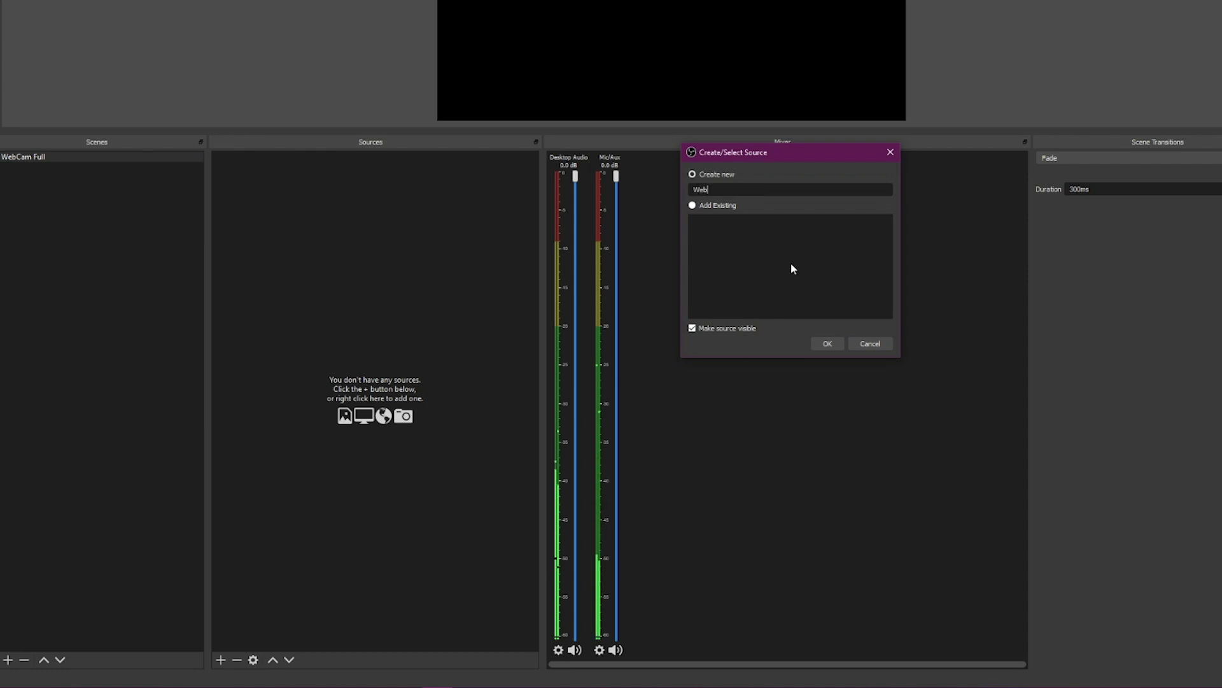
pyautogui.write('bCam')
pyautogui.click(827, 343)
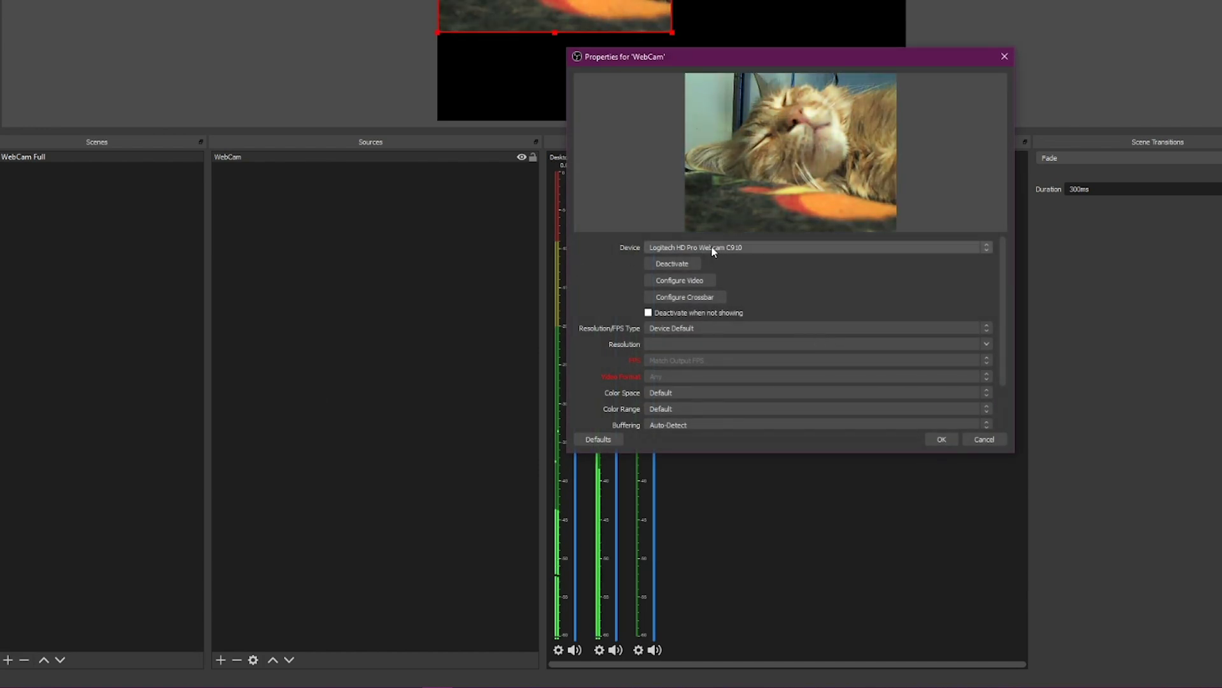
# Step: Set the WebCam source's device to Logitech HD Pro Webcam C910 with a custom resolution of 1280x720
pyautogui.click(770, 247)
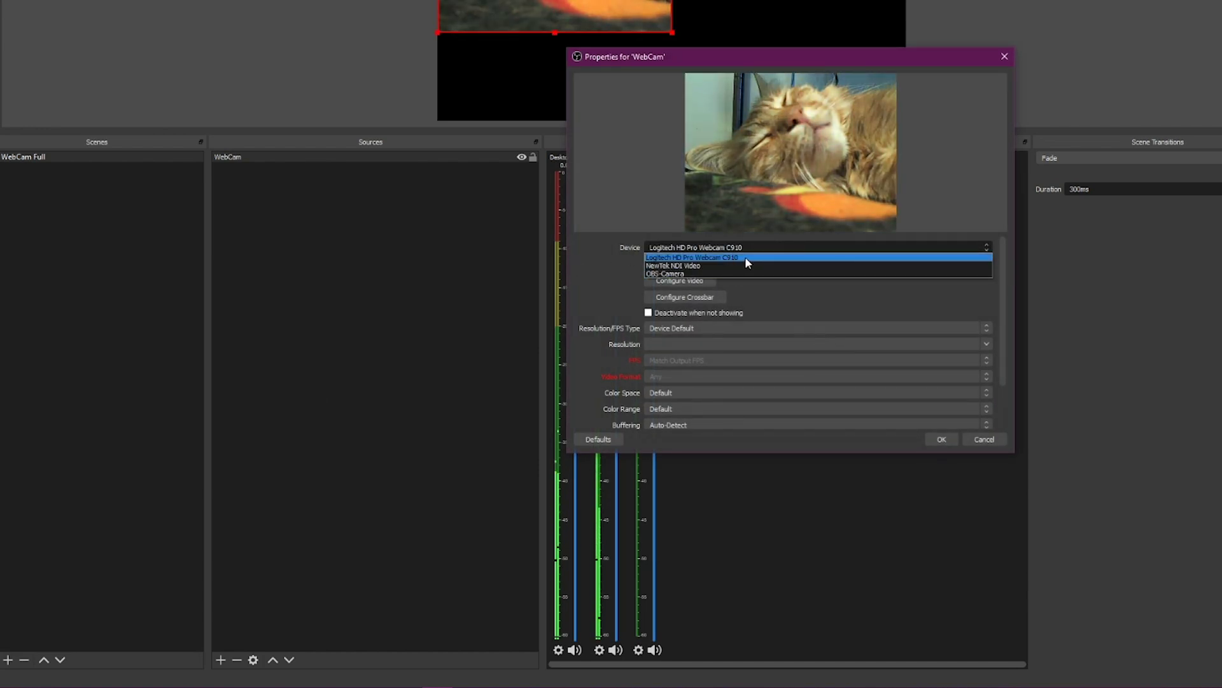
pyautogui.click(745, 257)
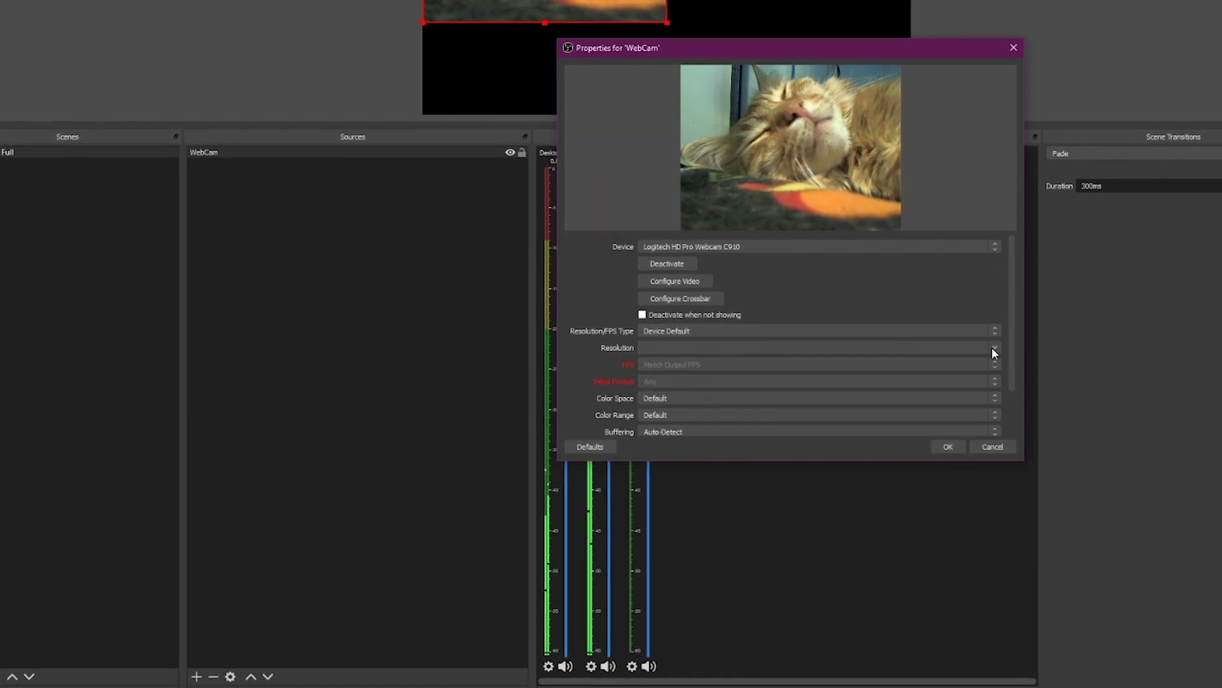
pyautogui.click(994, 330)
pyautogui.click(960, 349)
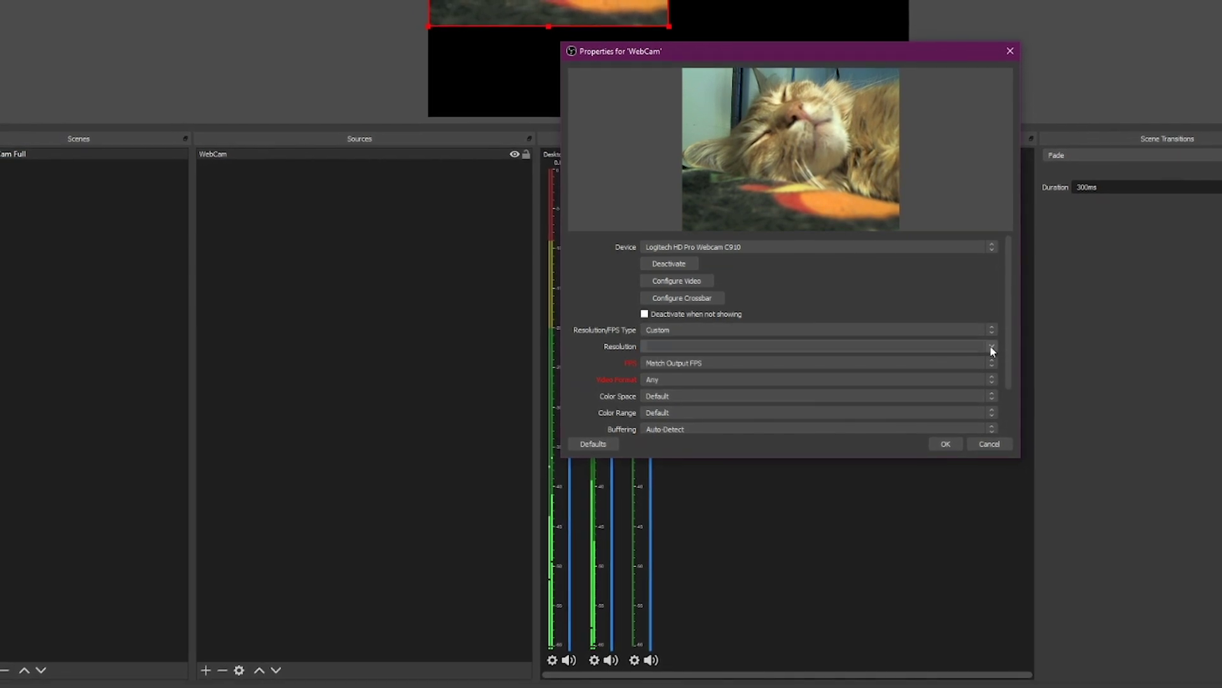
pyautogui.click(991, 347)
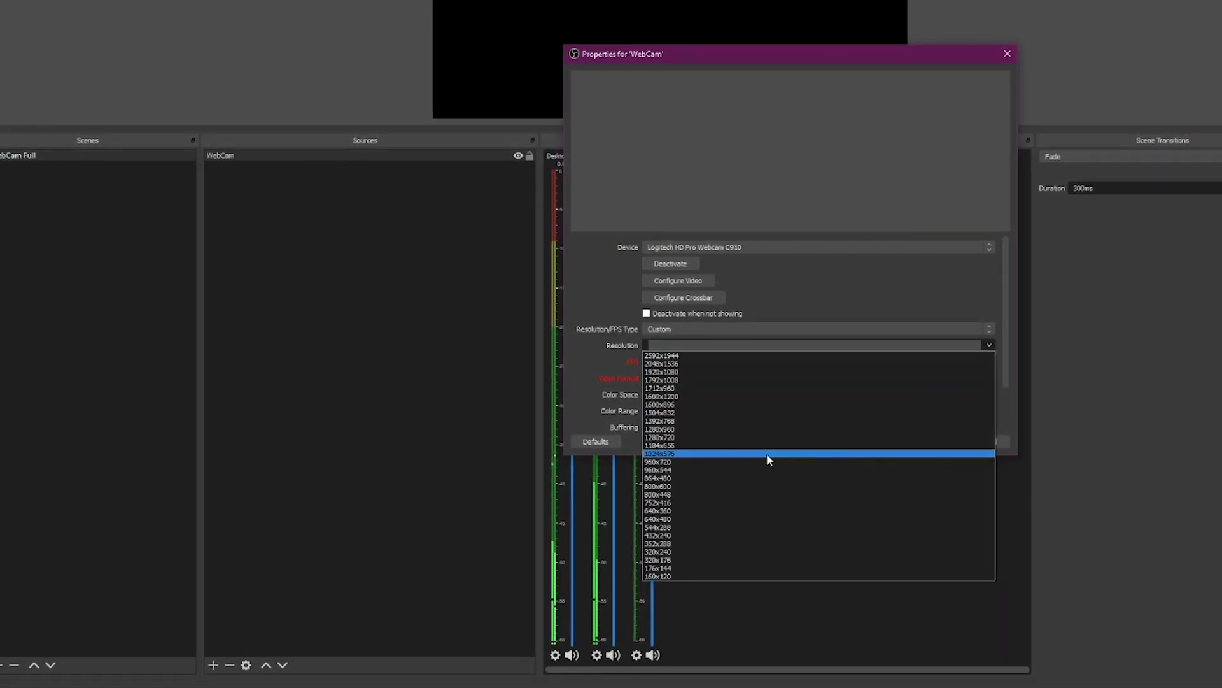
pyautogui.click(724, 438)
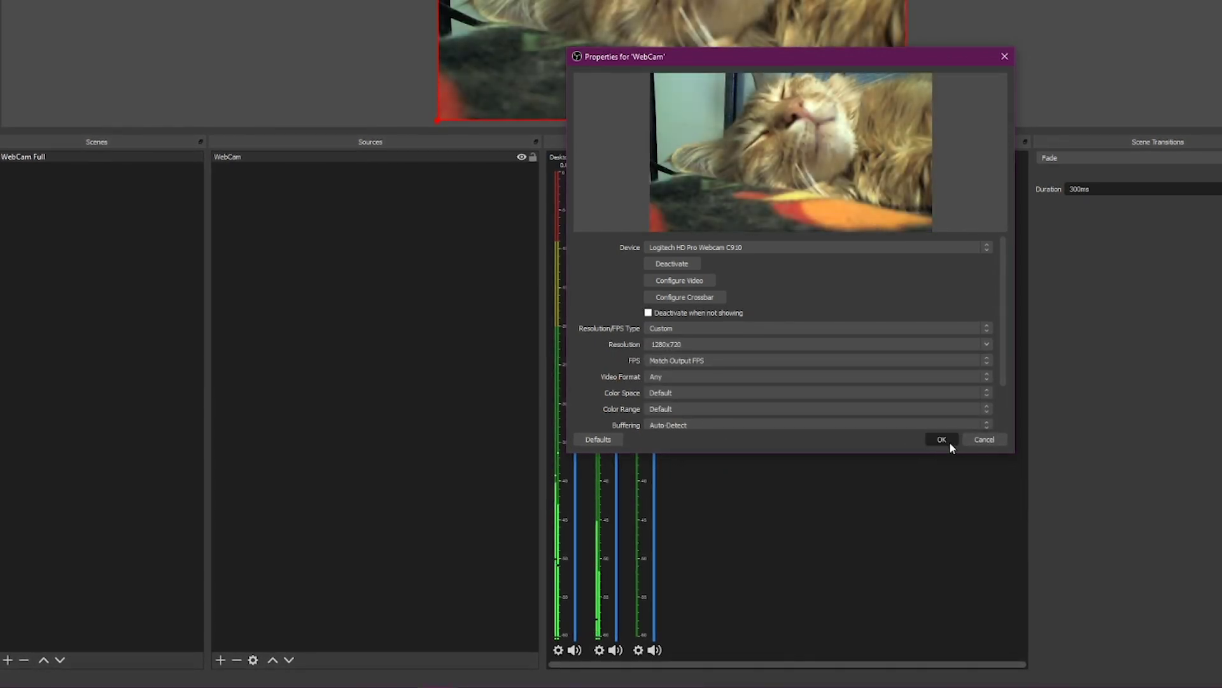
# Step: Accept the WebCam source's properties, try resizing and moving the webcam image, and fit it to the whole canvas
pyautogui.click(949, 441)
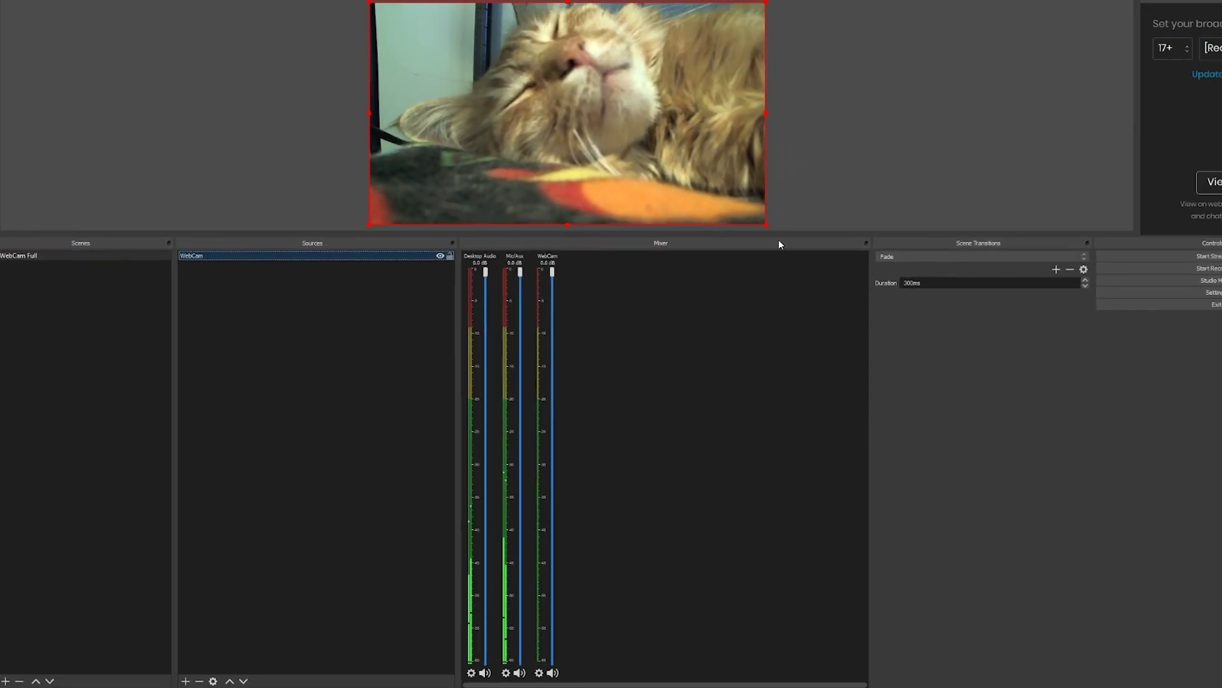
pyautogui.moveTo(766, 225); pyautogui.dragTo(616, 144)
pyautogui.moveTo(498, 77); pyautogui.dragTo(631, 184)
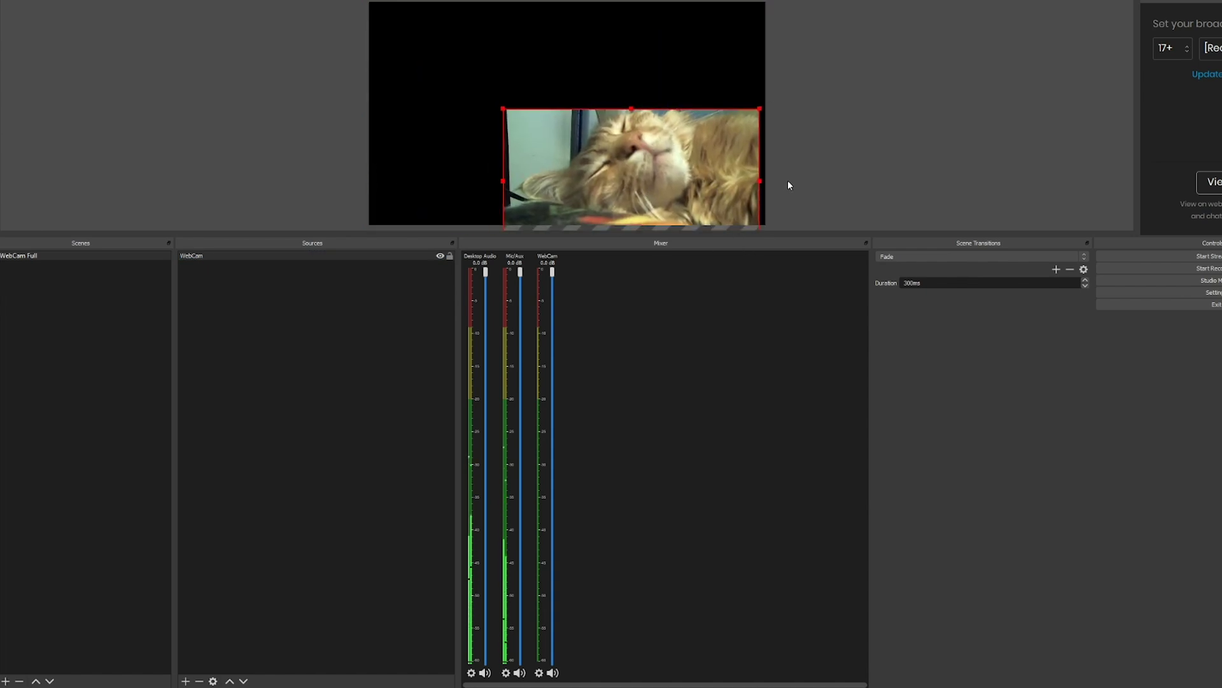
pyautogui.hotkey('ctrl', 'f')
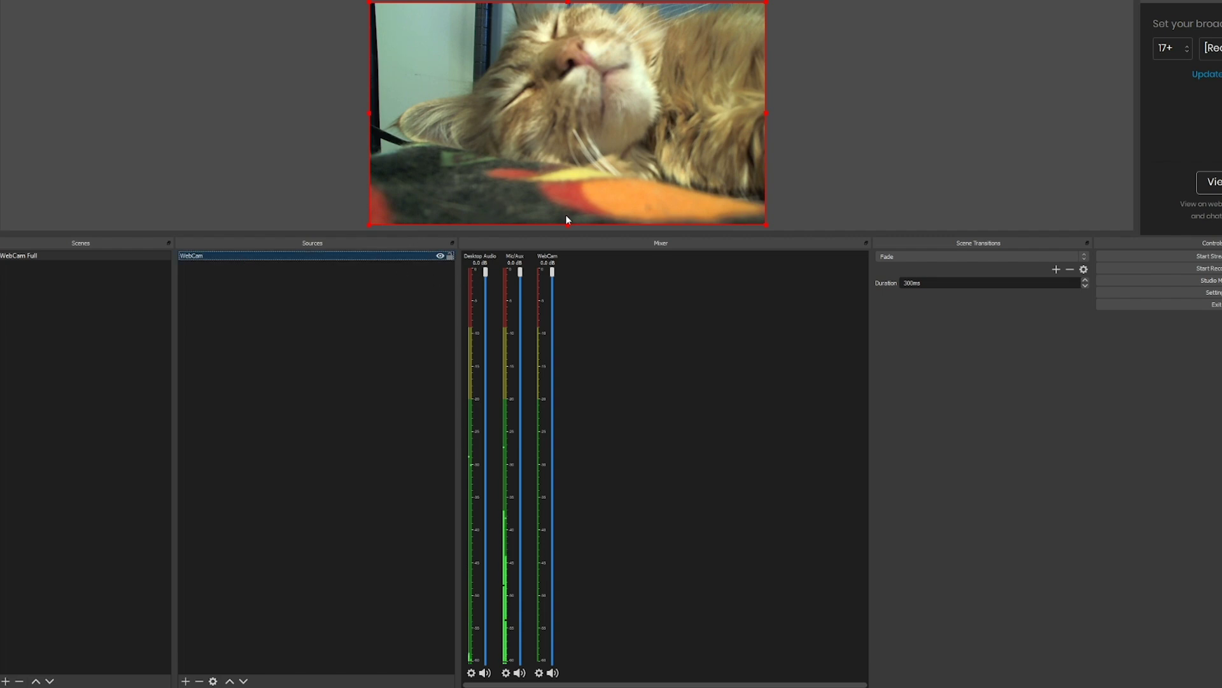
# Step: Try shrinking the webcam image from its lower-left corner and moving it around the canvas
pyautogui.moveTo(370, 224); pyautogui.dragTo(557, 142)
pyautogui.moveTo(714, 113)
pyautogui.mouseDown()
pyautogui.moveTo(575, 128)
pyautogui.moveTo(532, 185)
pyautogui.moveTo(410, 128)
pyautogui.moveTo(376, 136)
pyautogui.mouseUp()
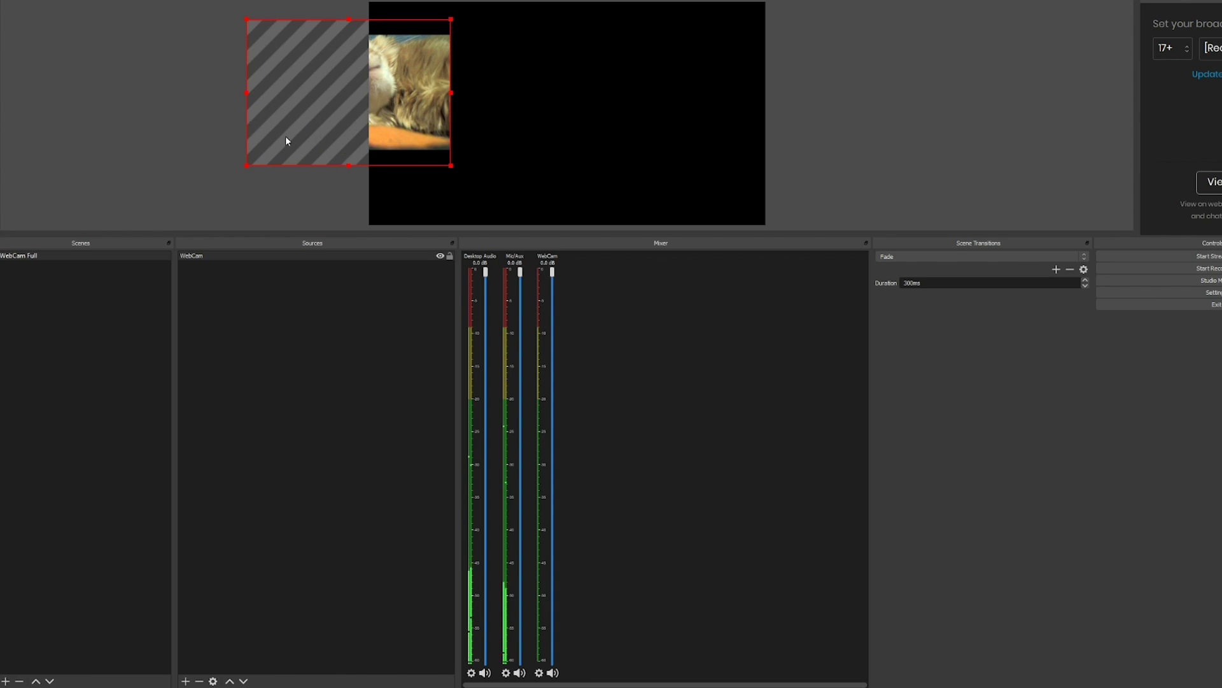
pyautogui.moveTo(409, 120); pyautogui.dragTo(613, 134)
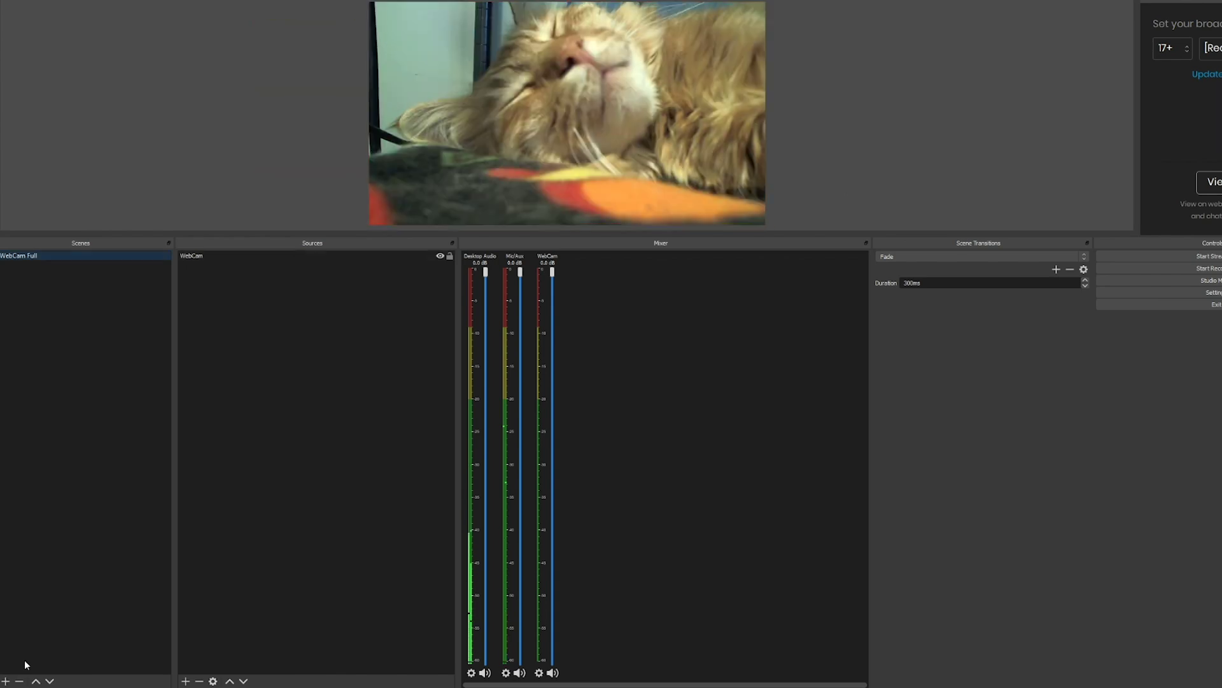
# Step: Add a new scene named "Game + Webcam"
pyautogui.click(6, 680)
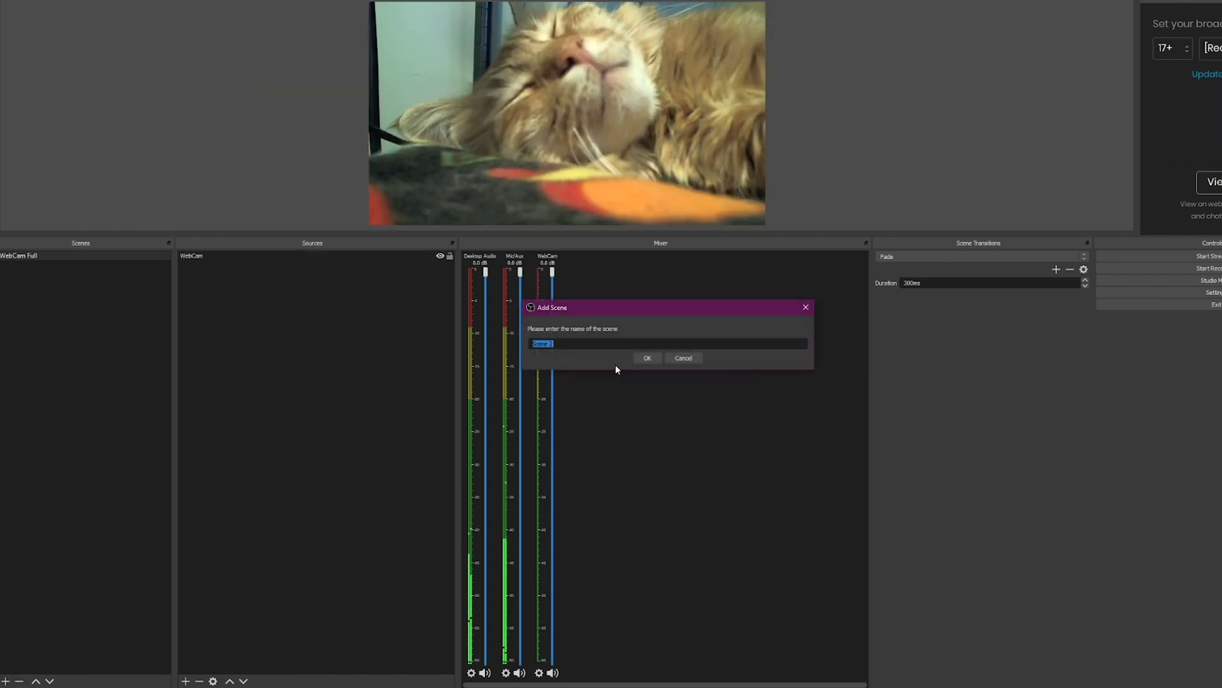
pyautogui.write('Game + Webcam')
pyautogui.press('Return')
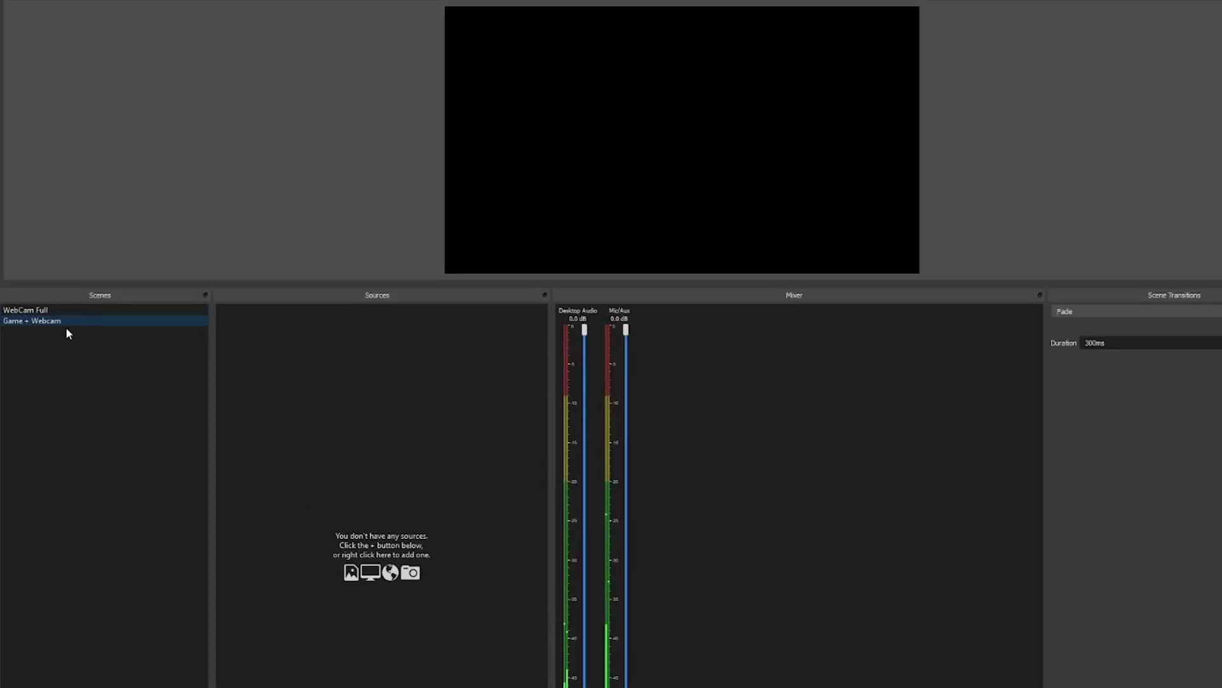
# Step: Switch back and forth between the WebCam Full and Game + Webcam scenes to compare them, ending on Game + Webcam
pyautogui.click(61, 310)
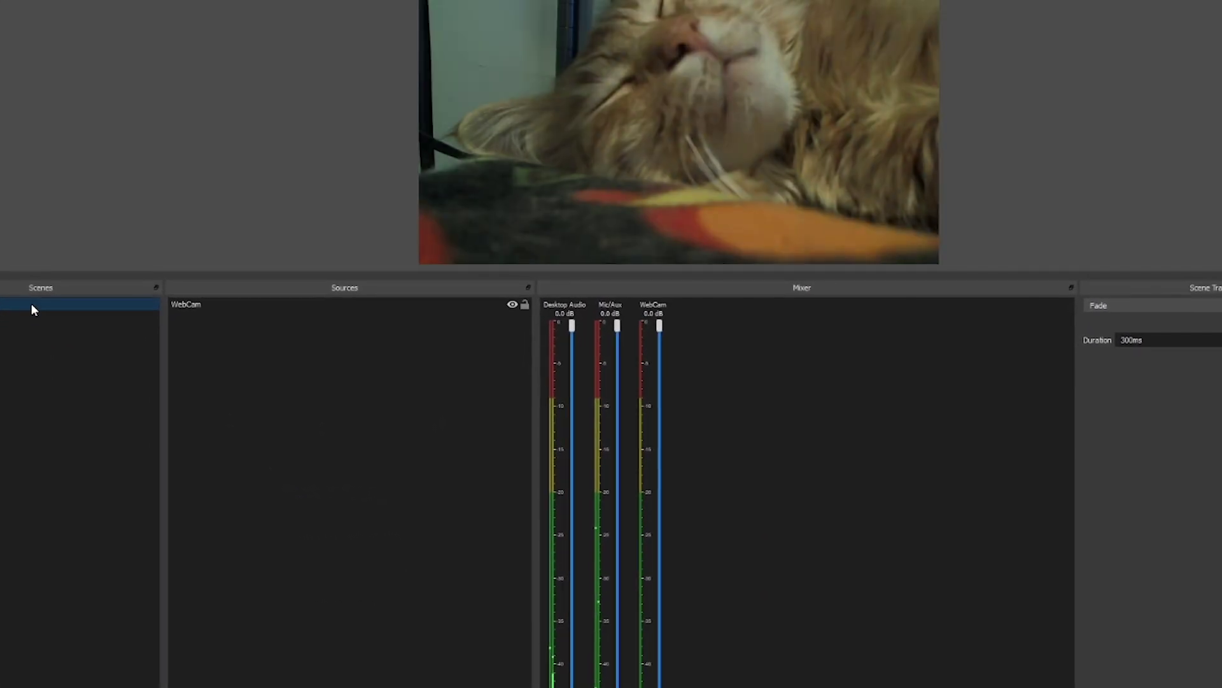
pyautogui.click(18, 314)
pyautogui.click(18, 305)
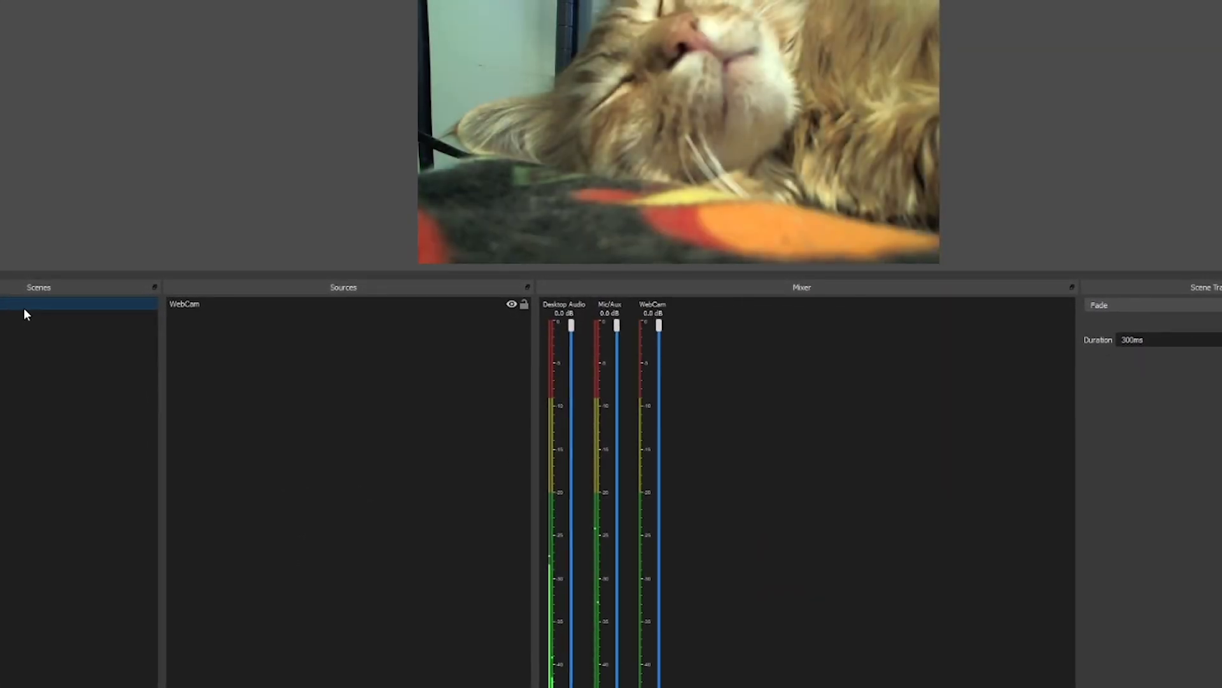
pyautogui.click(27, 315)
pyautogui.click(38, 304)
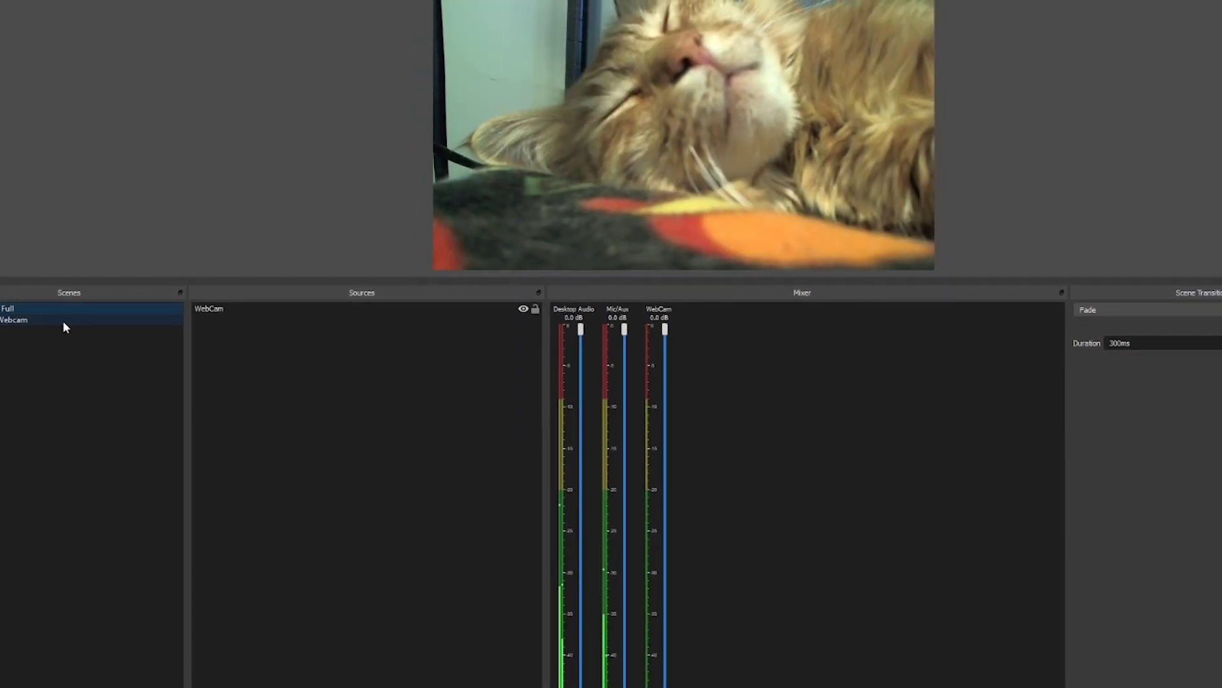
pyautogui.click(64, 320)
pyautogui.click(89, 310)
pyautogui.click(92, 319)
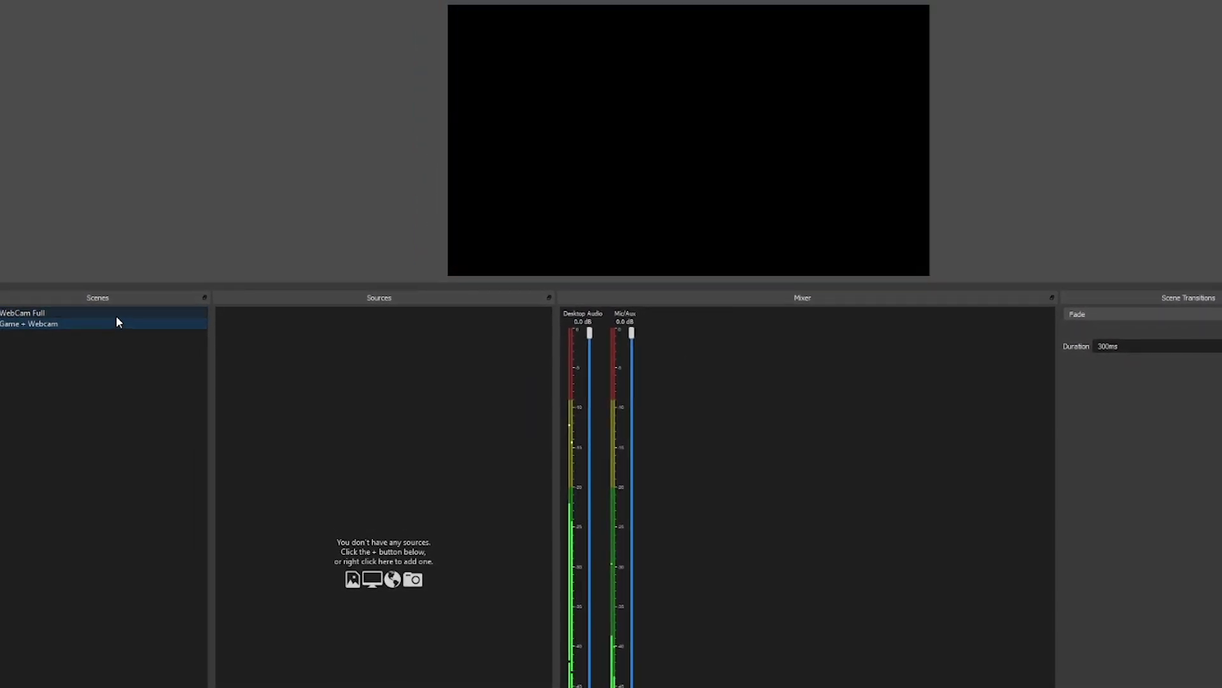
pyautogui.click(121, 313)
pyautogui.click(116, 324)
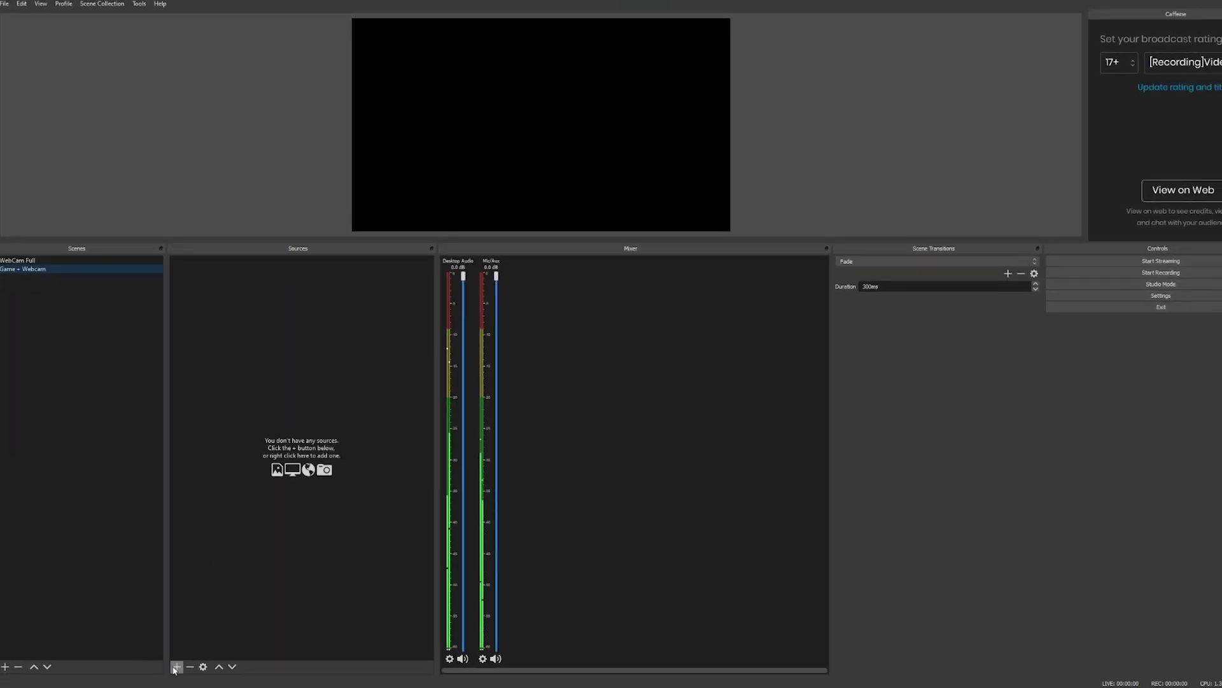
# Step: Add the existing WebCam video capture source to the Game + Webcam scene and shrink it into the canvas's lower-left corner
pyautogui.click(176, 667)
pyautogui.click(244, 618)
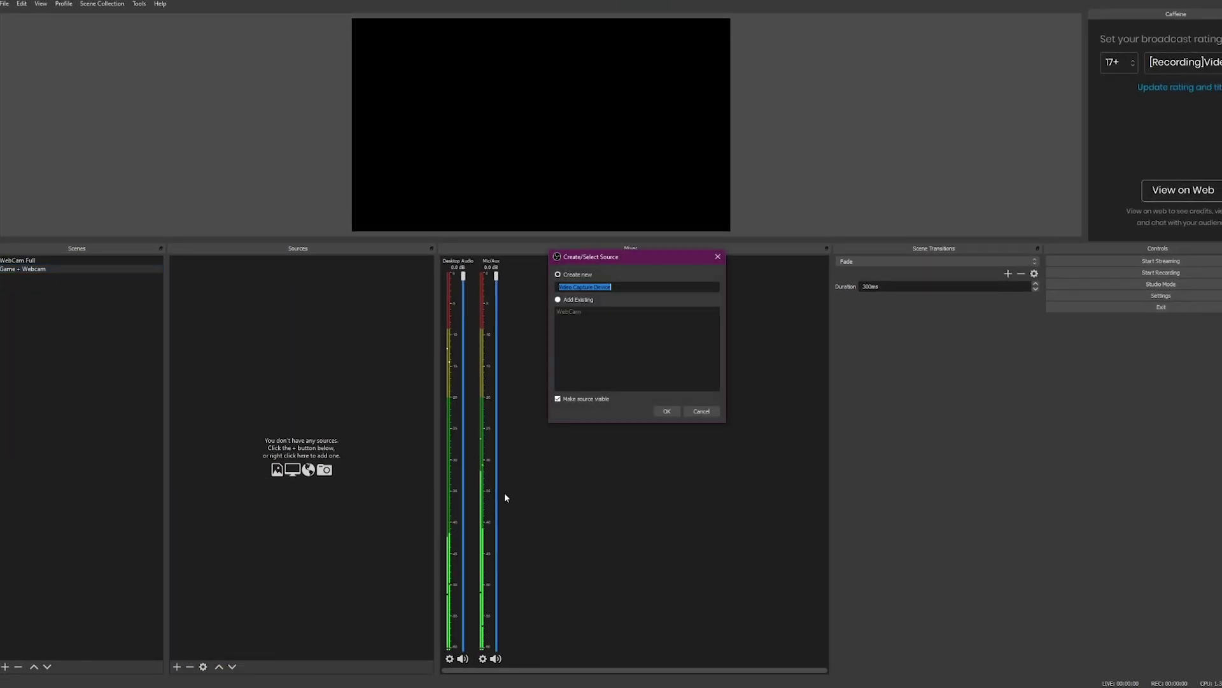
pyautogui.click(570, 312)
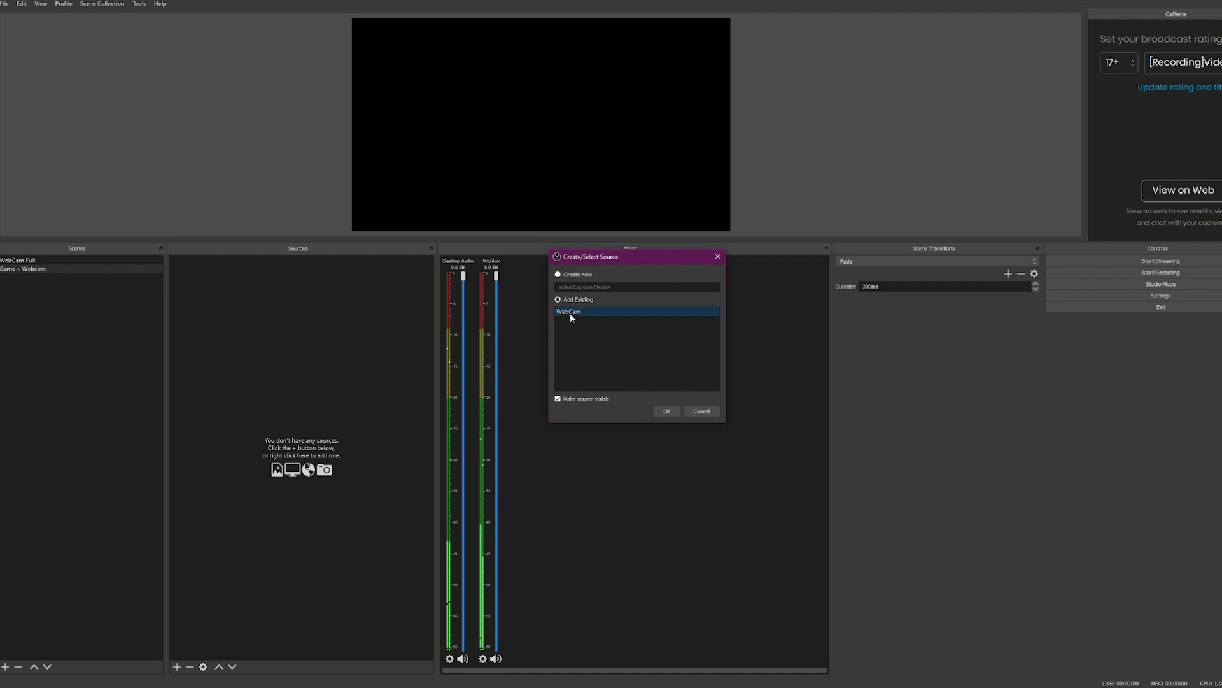
pyautogui.click(666, 410)
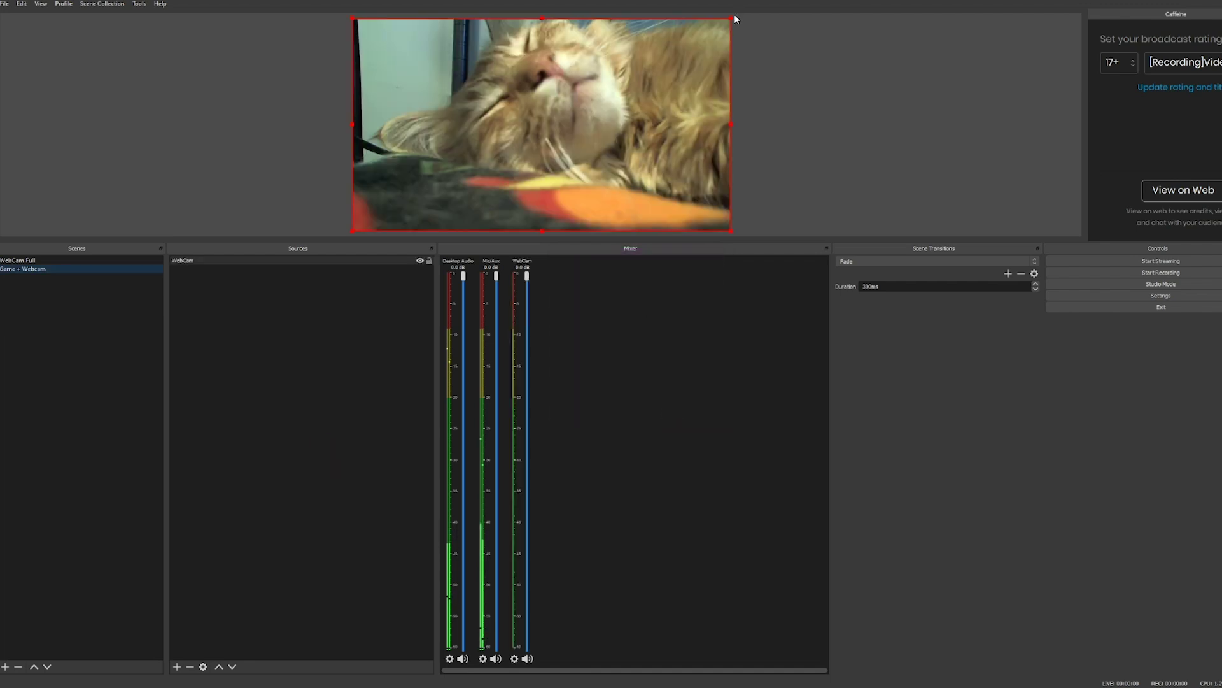
pyautogui.moveTo(732, 19); pyautogui.dragTo(440, 235)
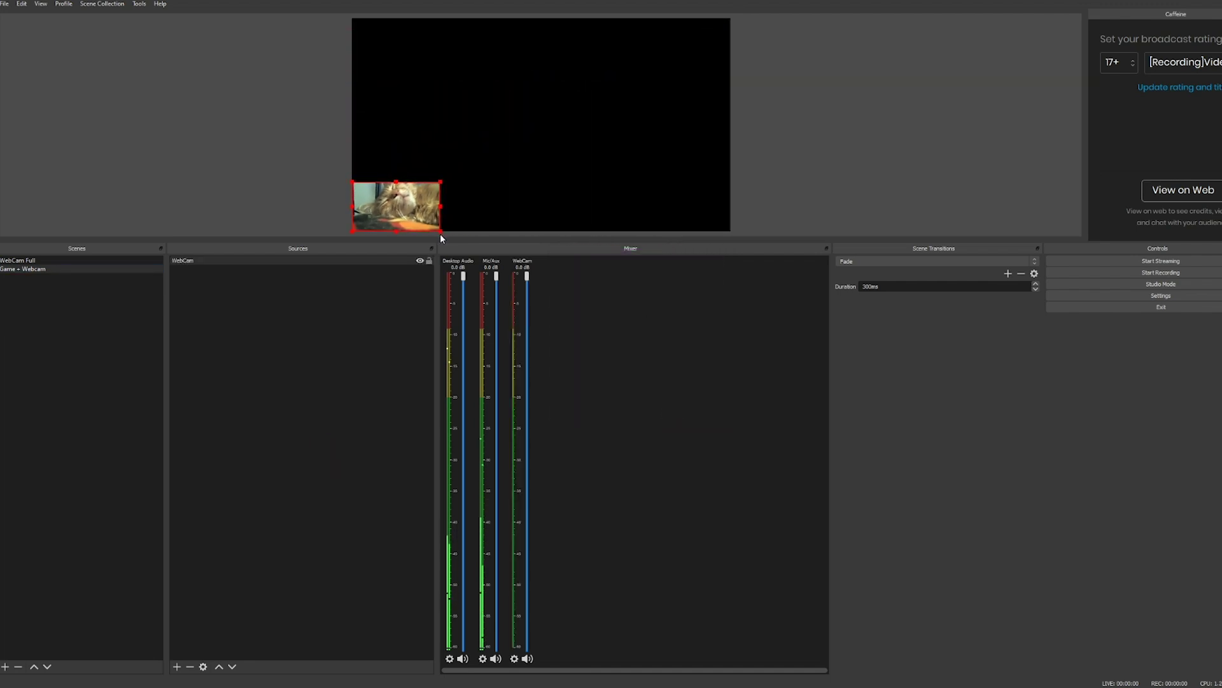
pyautogui.click(345, 356)
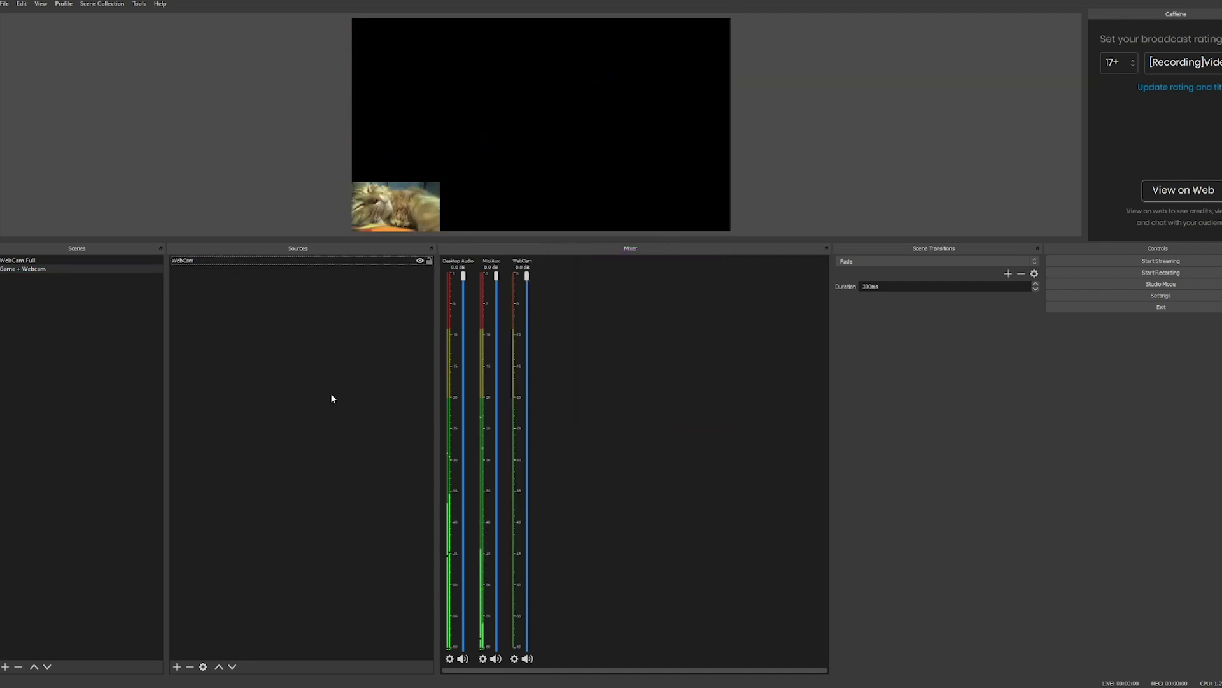
# Step: Add a Game Capture source under its default name, set to capture a specific window, with the Borderlands 3 window selected
pyautogui.click(178, 666)
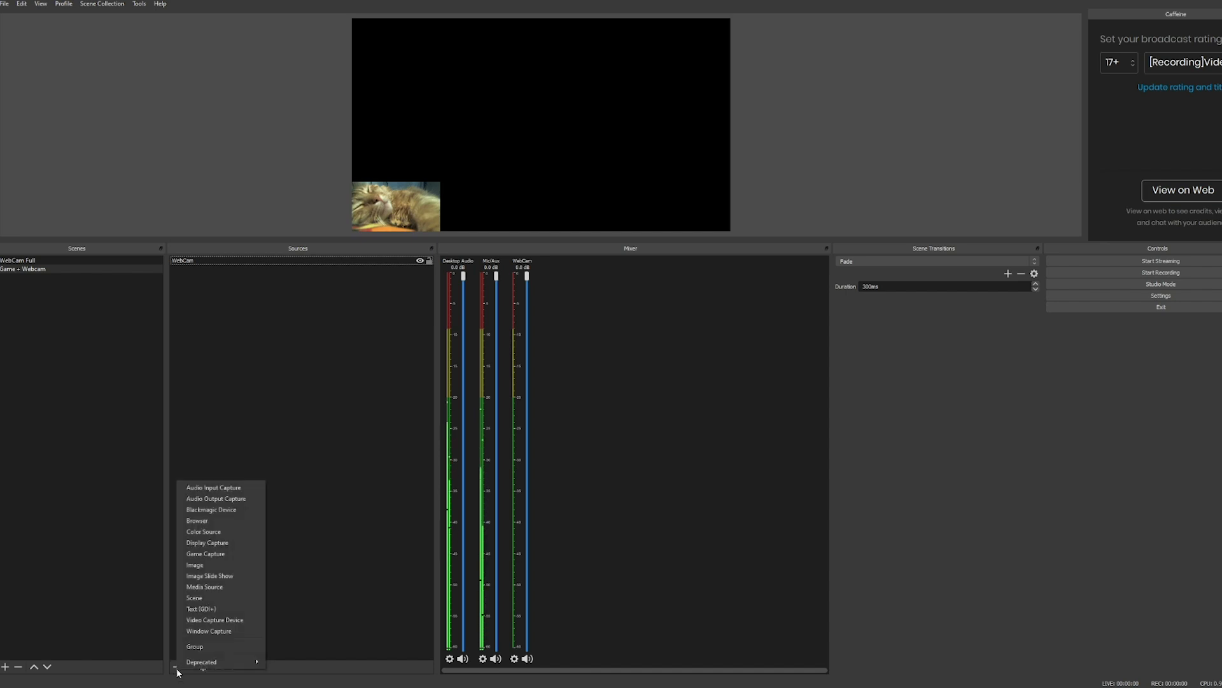
pyautogui.click(217, 558)
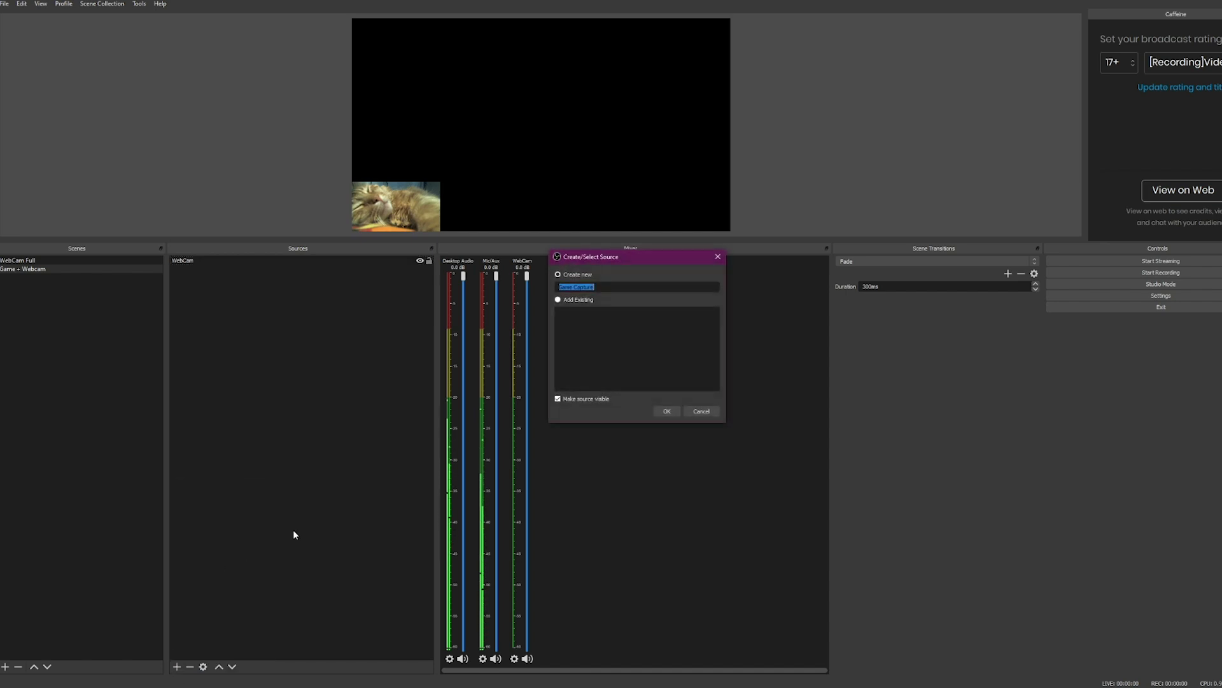
pyautogui.click(671, 411)
pyautogui.click(714, 389)
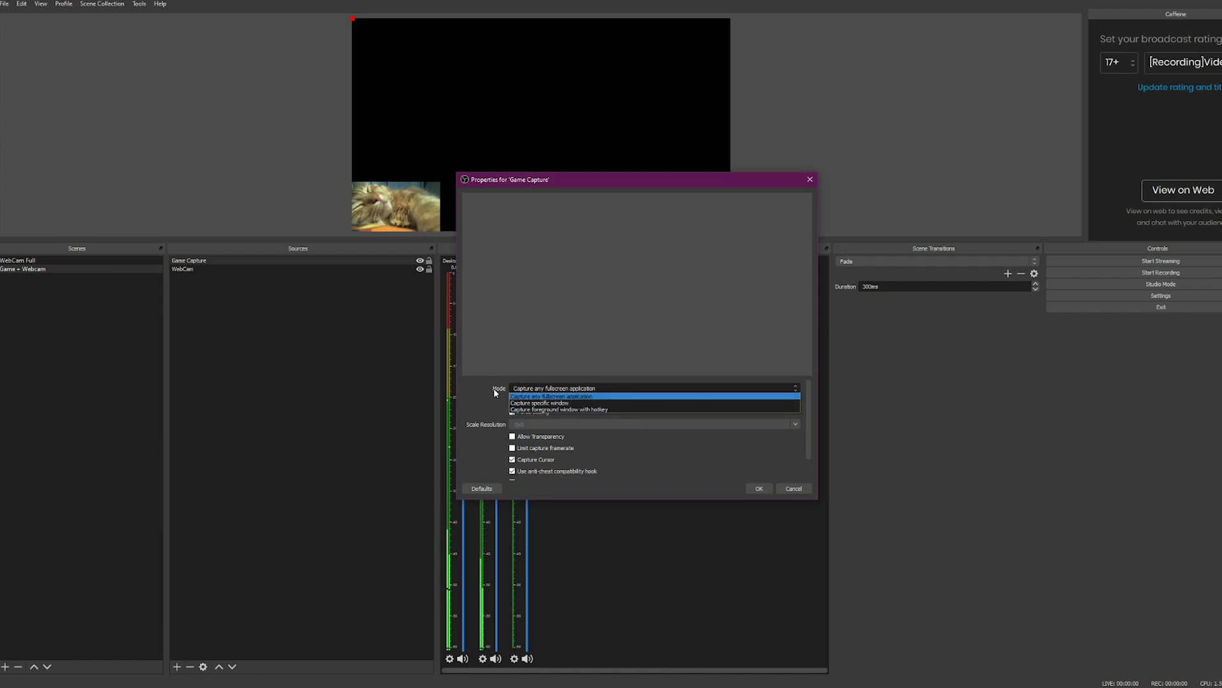
pyautogui.click(605, 403)
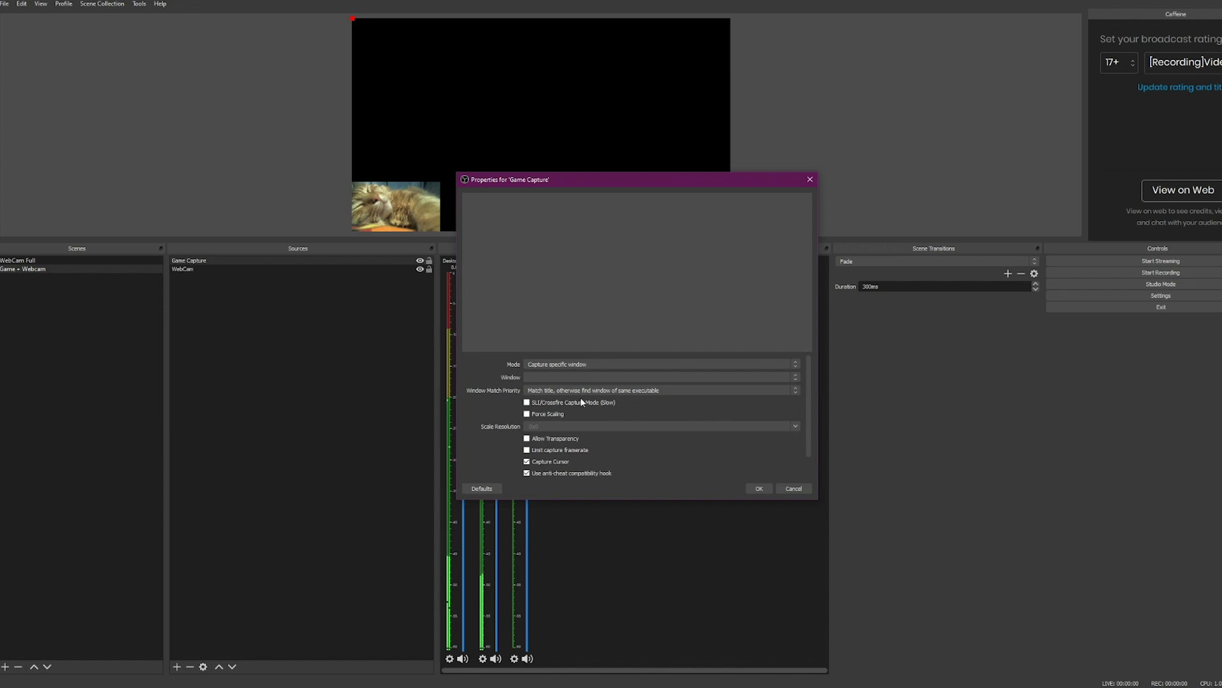
pyautogui.click(590, 377)
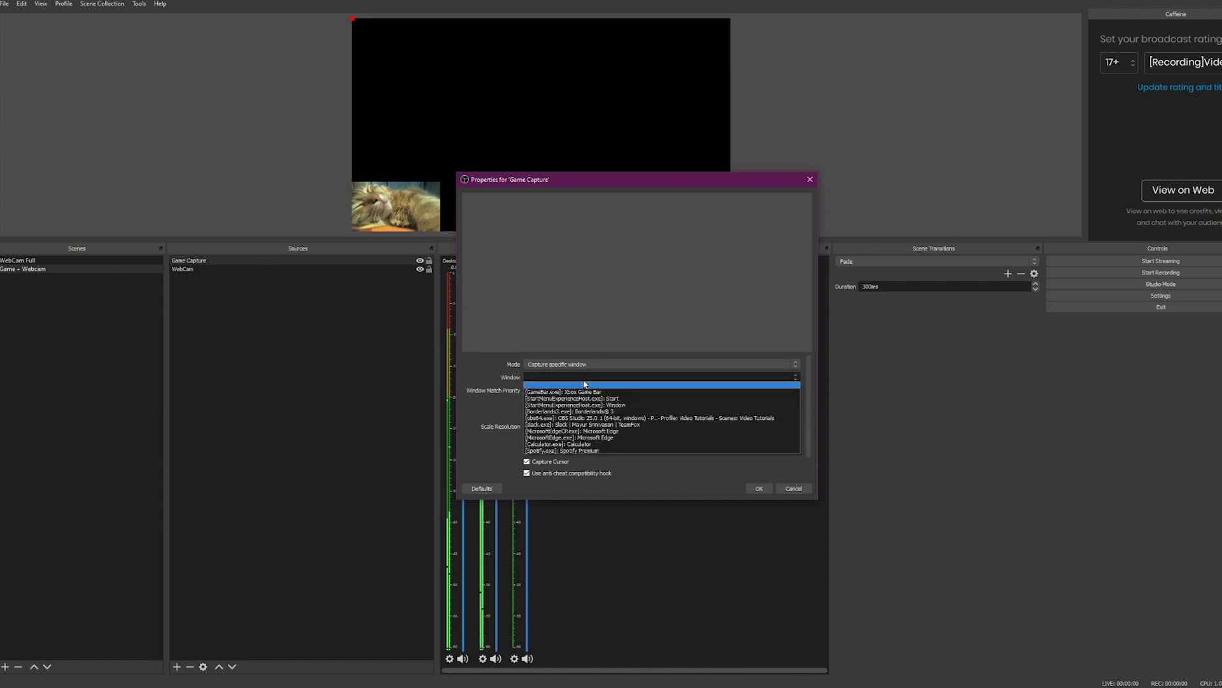
pyautogui.click(619, 413)
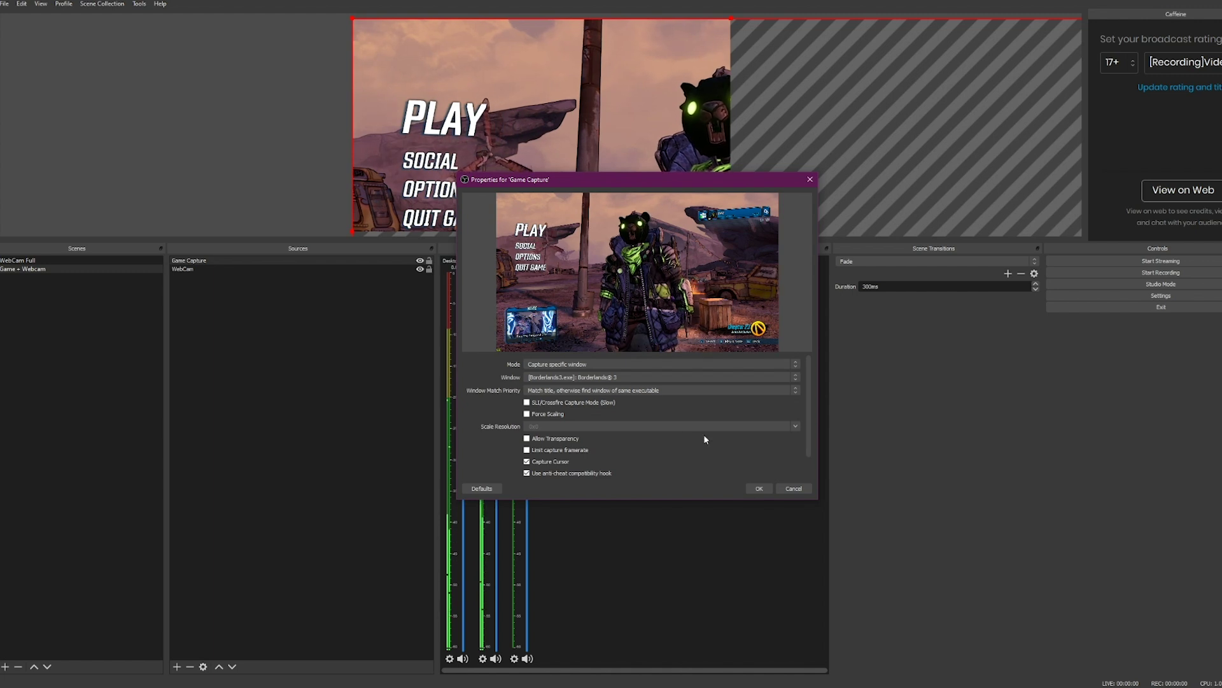
pyautogui.click(758, 488)
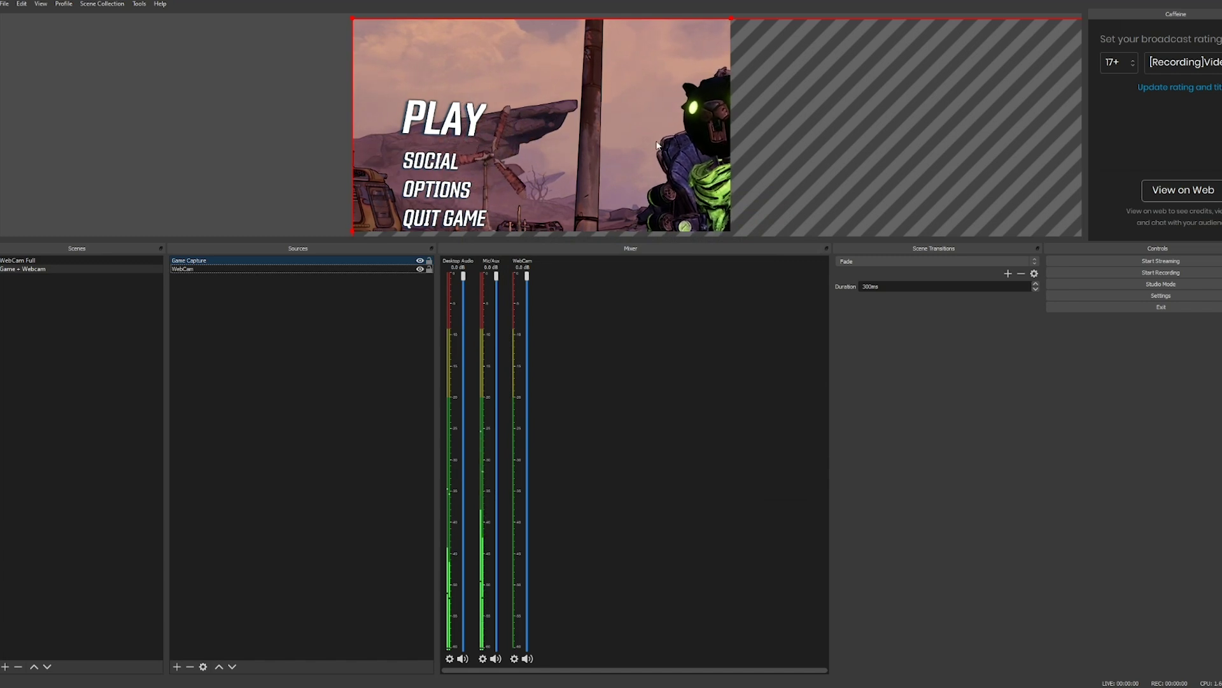
# Step: Fit the Game Capture image to the whole canvas and deselect it
pyautogui.click(582, 119)
pyautogui.click(262, 263)
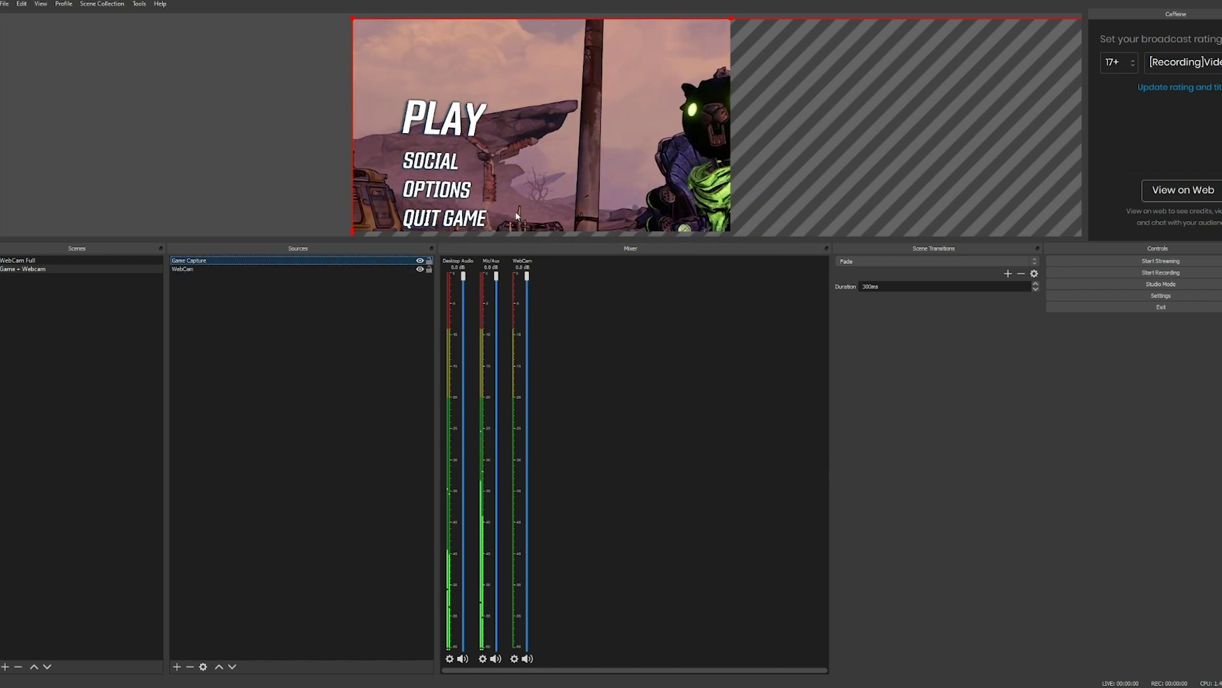
pyautogui.hotkey('ctrl', 'f')
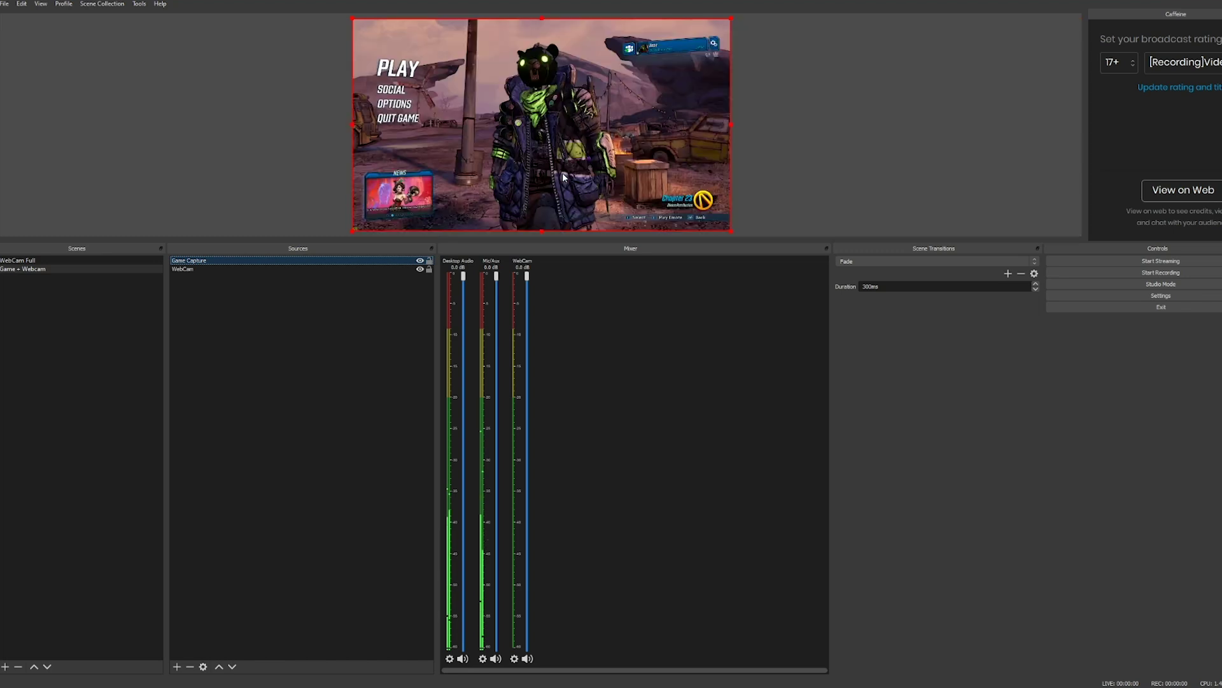
pyautogui.click(377, 301)
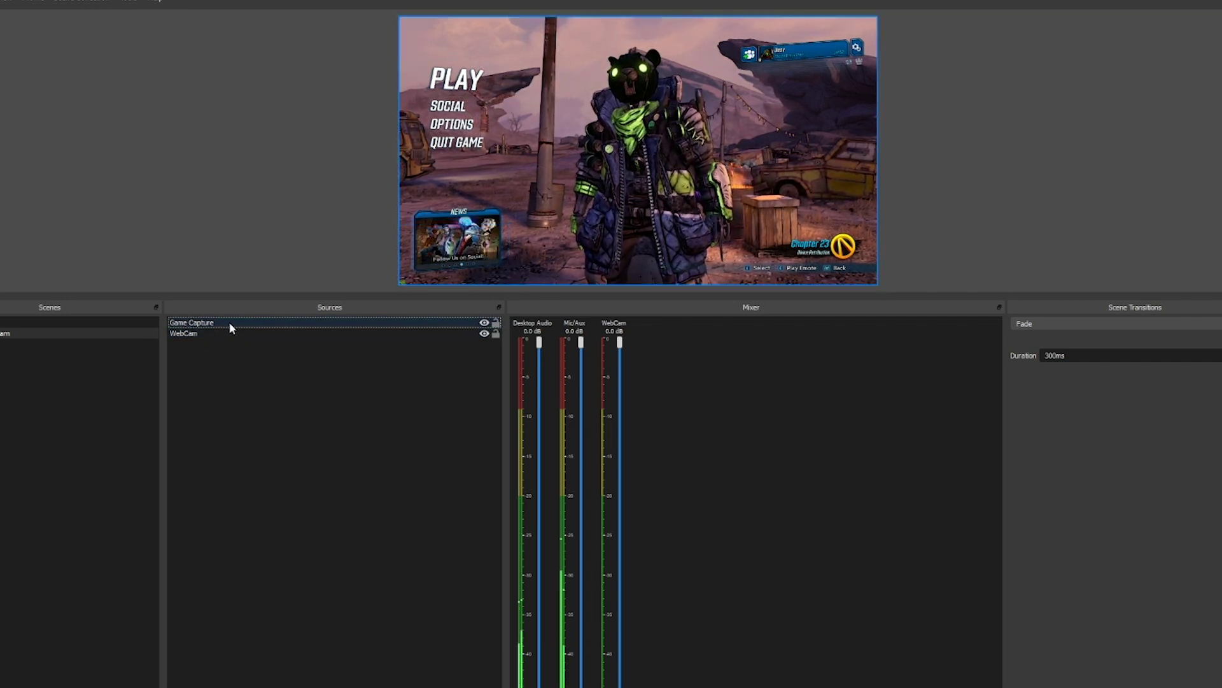
# Step: Place the WebCam source above Game Capture and enlarge the webcam image to about a quarter of the canvas width in its lower-left corner
pyautogui.moveTo(196, 336); pyautogui.dragTo(201, 324)
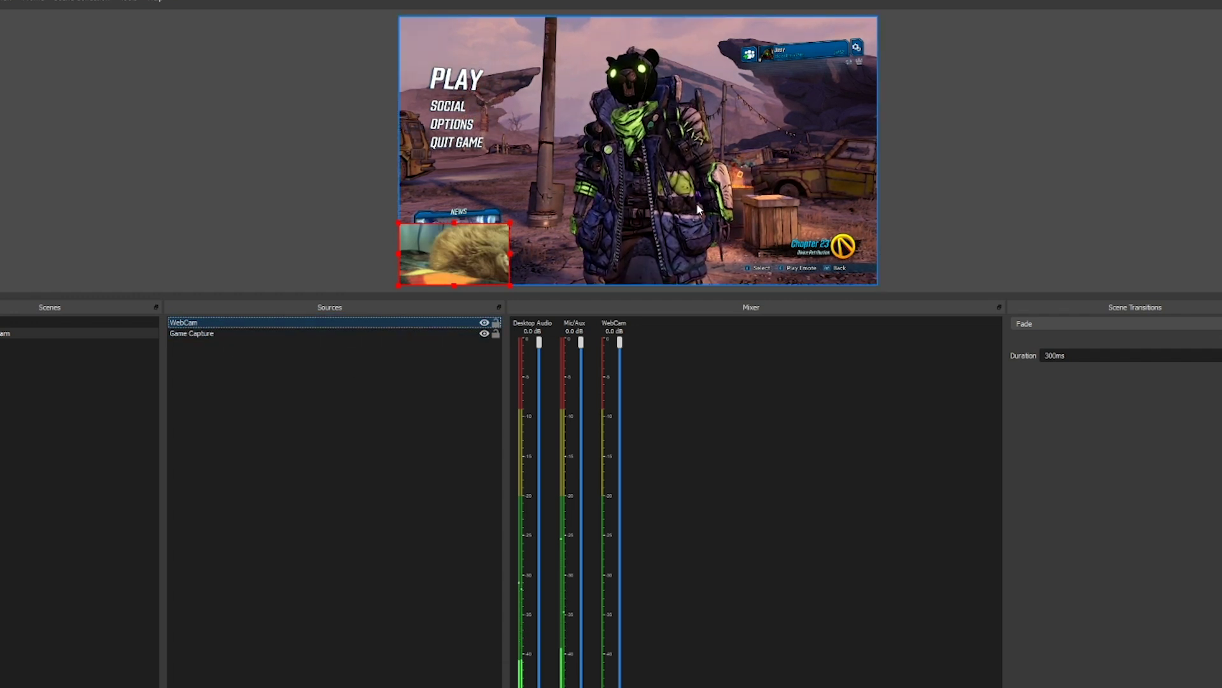
pyautogui.click(272, 187)
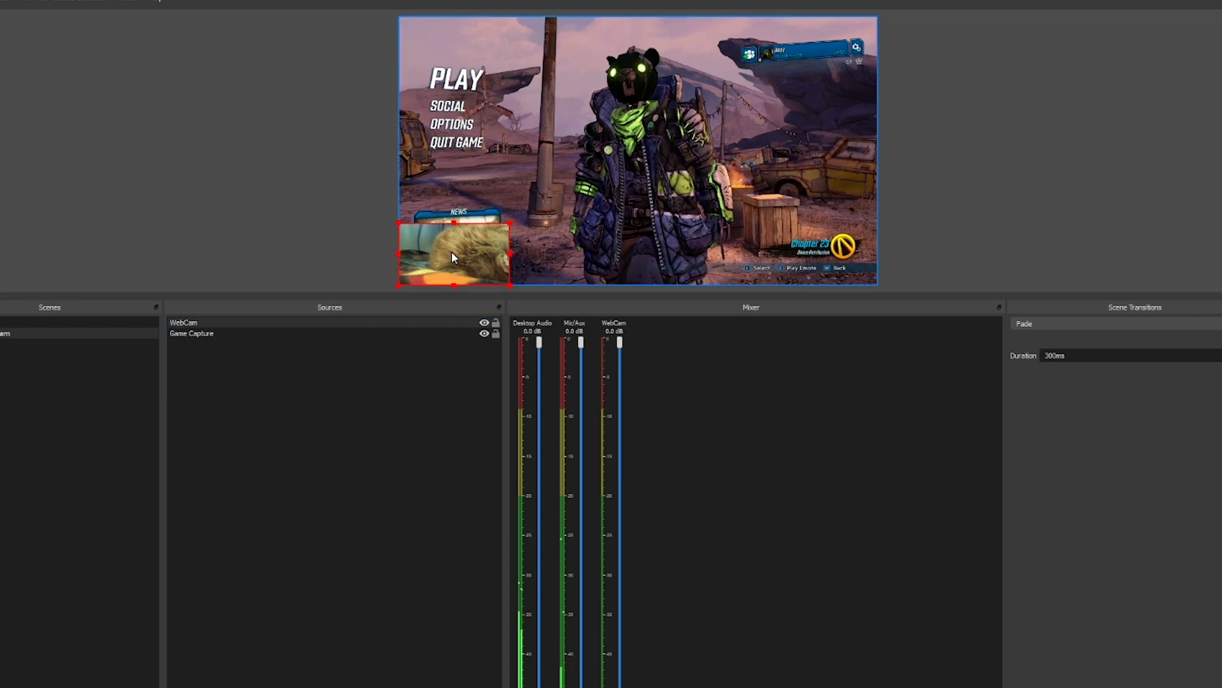
pyautogui.moveTo(452, 253); pyautogui.dragTo(483, 265)
pyautogui.click(931, 227)
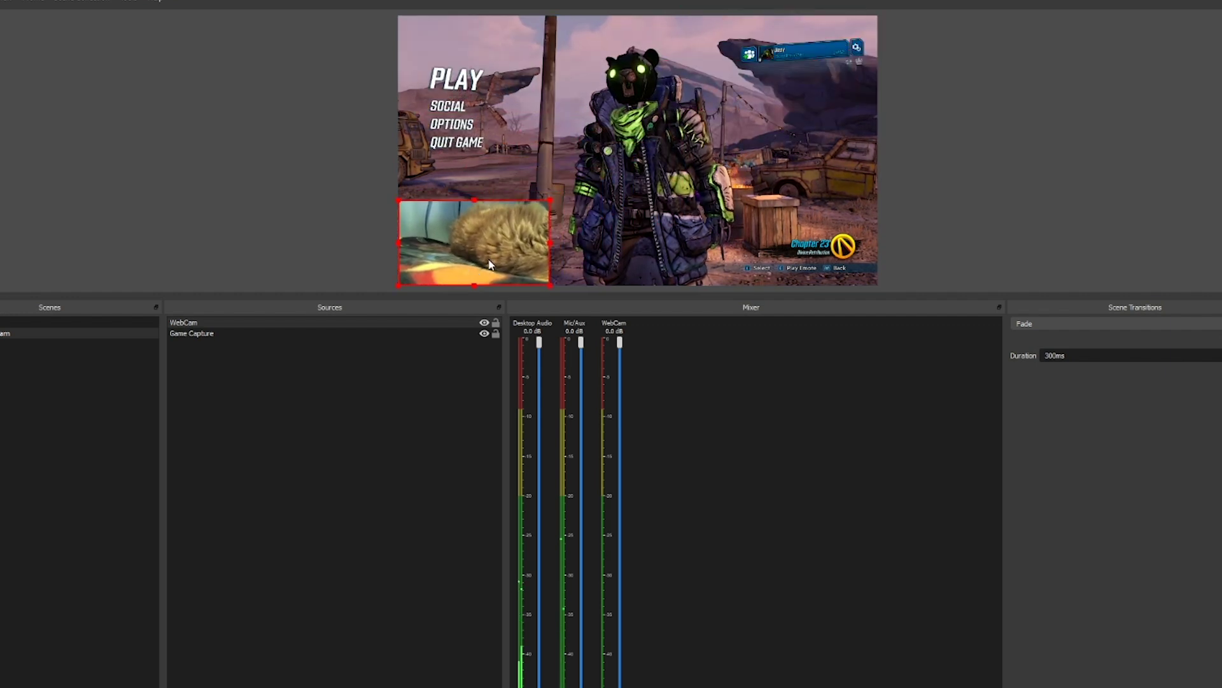
pyautogui.moveTo(551, 208); pyautogui.dragTo(523, 216)
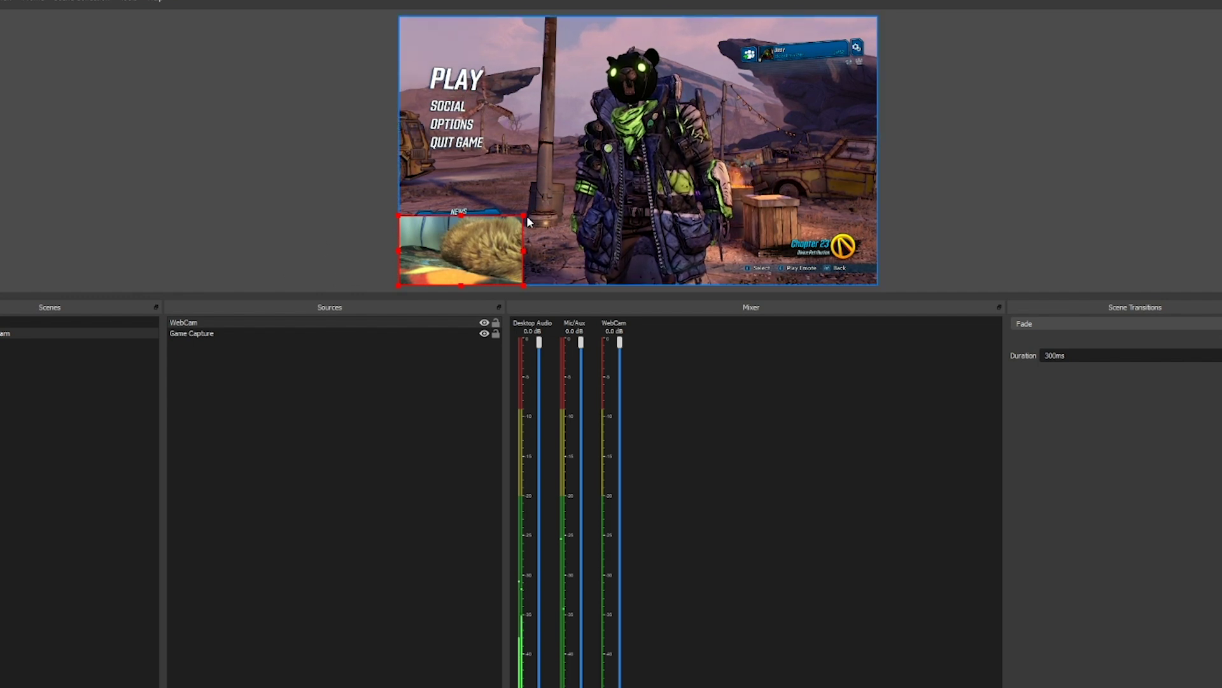
pyautogui.moveTo(526, 215)
pyautogui.mouseDown()
pyautogui.moveTo(509, 224)
pyautogui.moveTo(522, 216)
pyautogui.mouseUp()
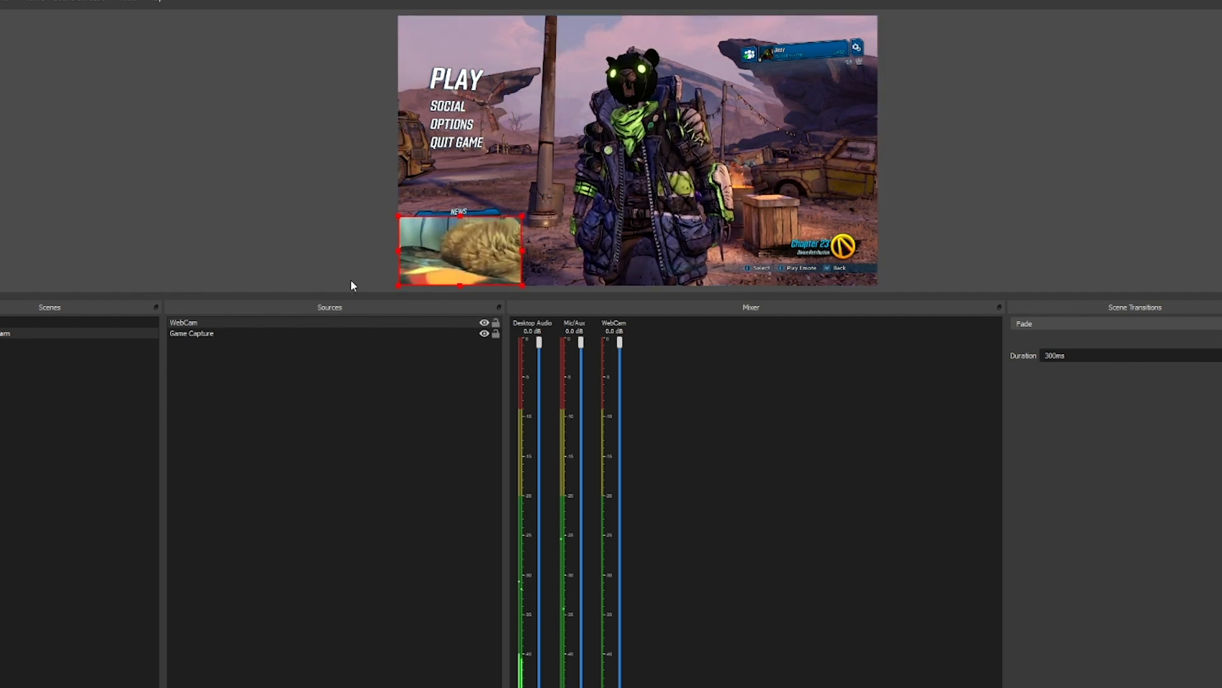
pyautogui.click(305, 384)
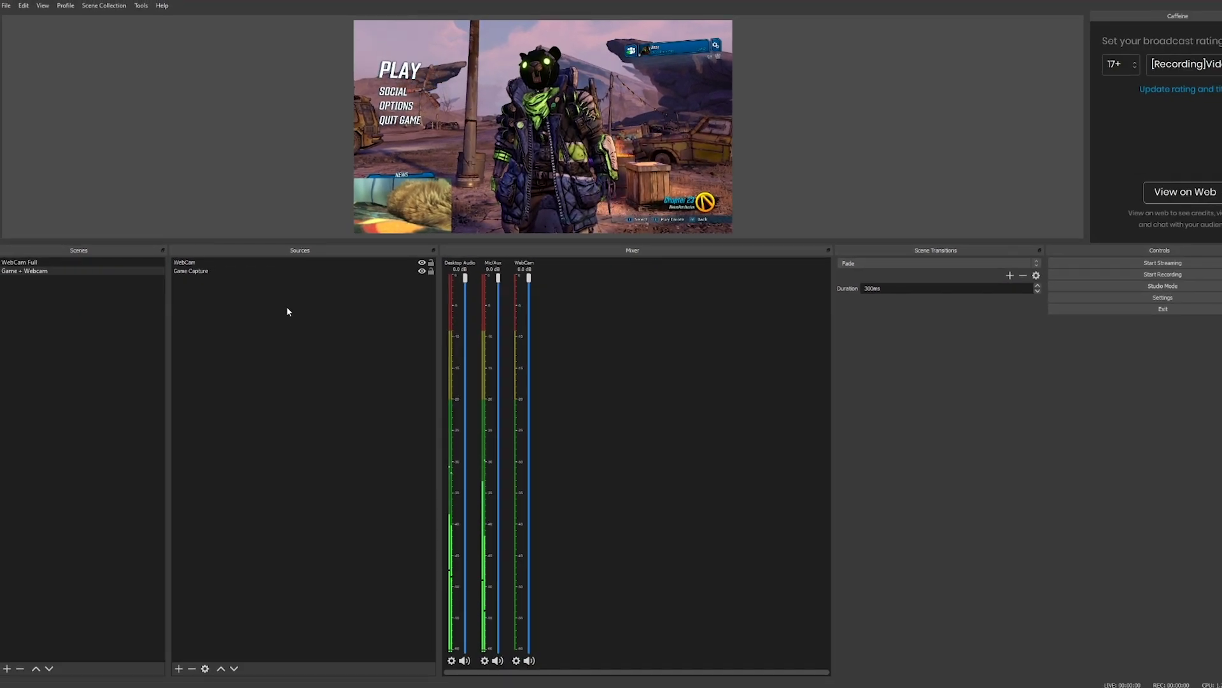
# Step: Review the source types that can be added to the Game + Webcam scene without adding one
pyautogui.click(181, 669)
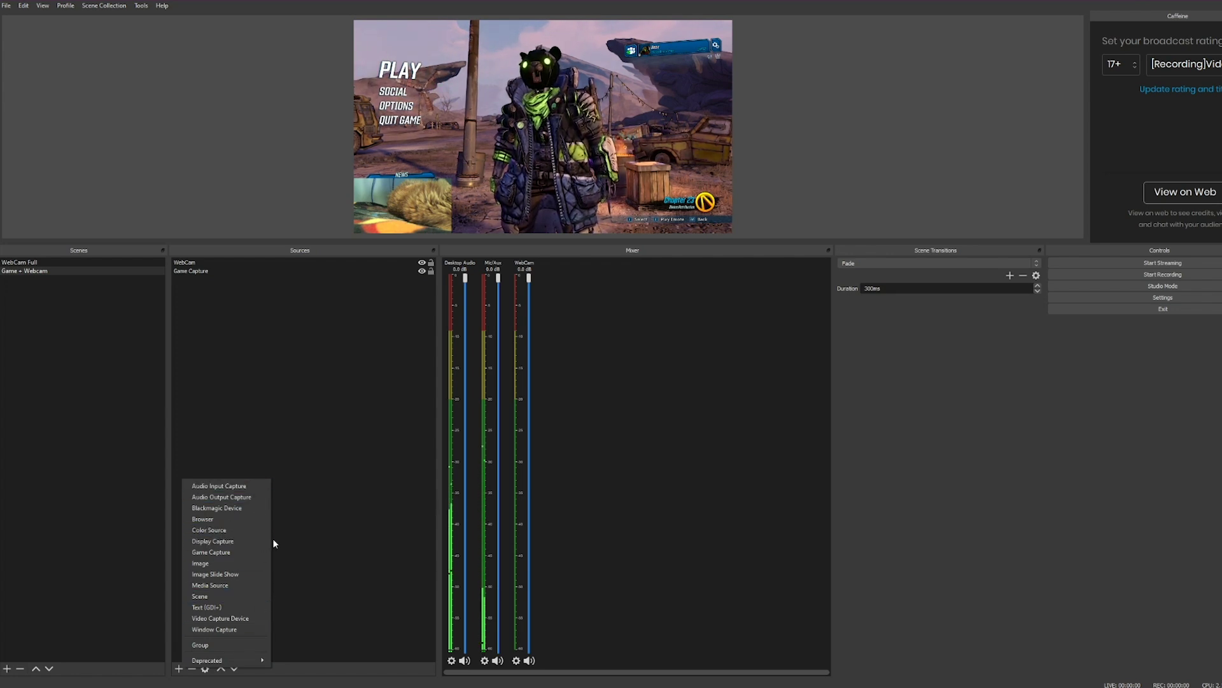
pyautogui.click(322, 529)
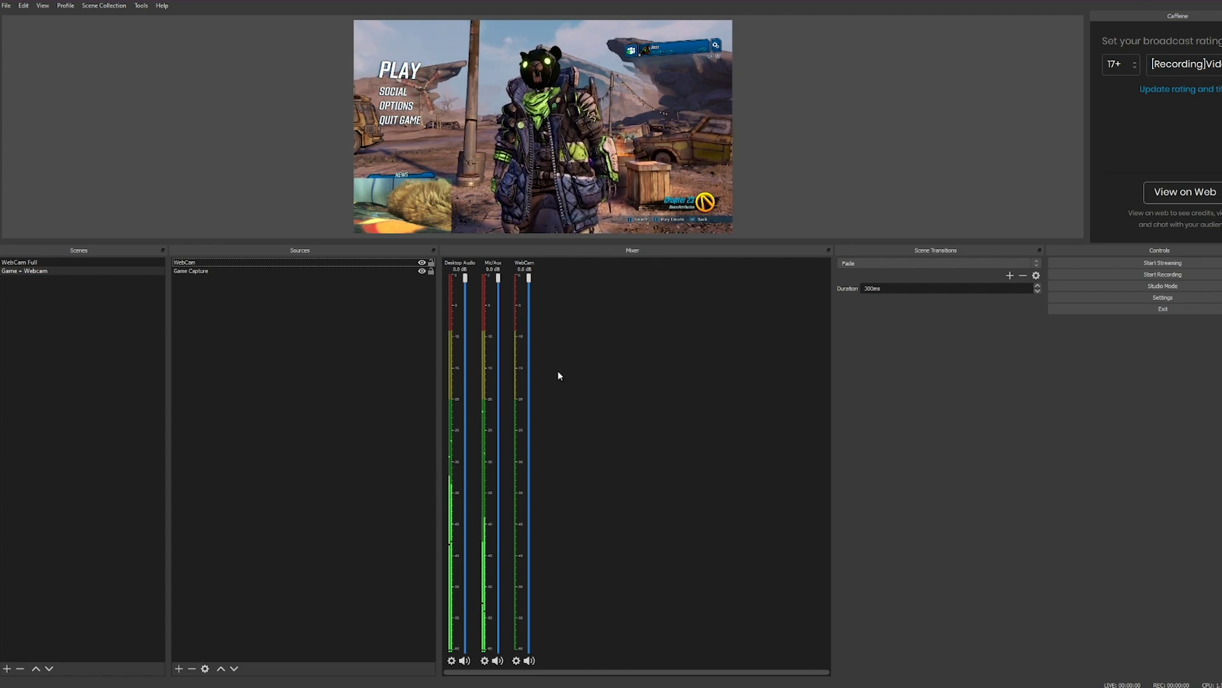
# Step: Try the audio mixer's horizontal layout and switch it back to the vertical layout
pyautogui.click(452, 661)
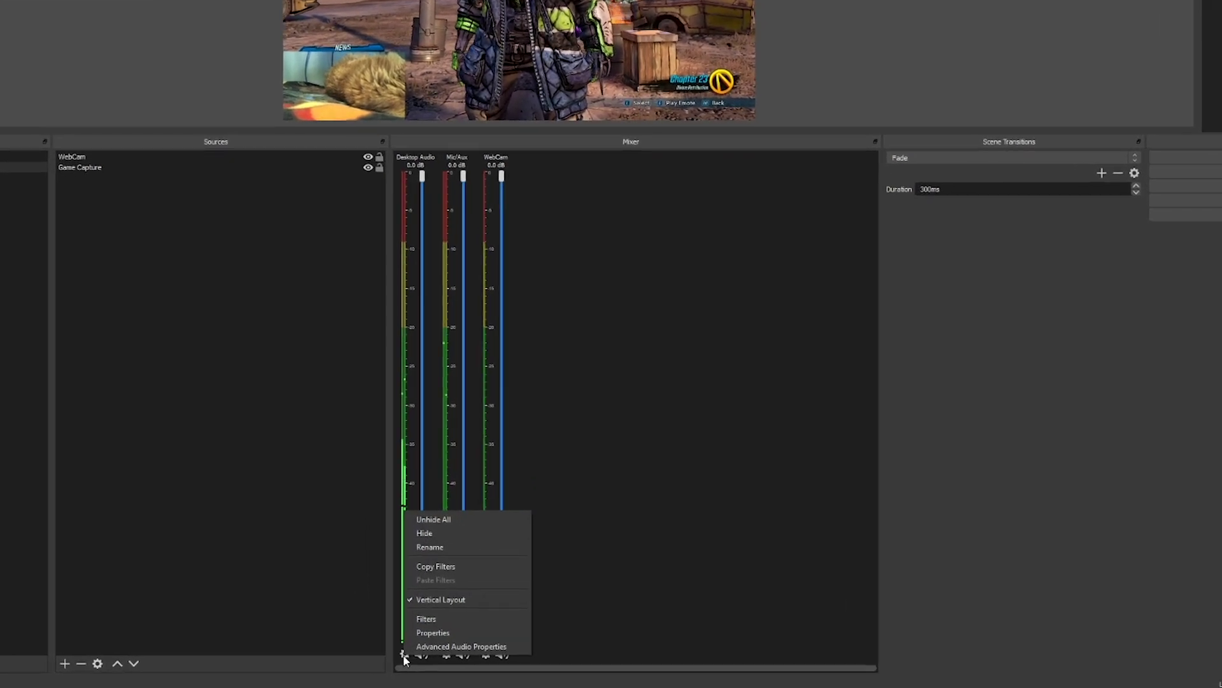
pyautogui.click(445, 599)
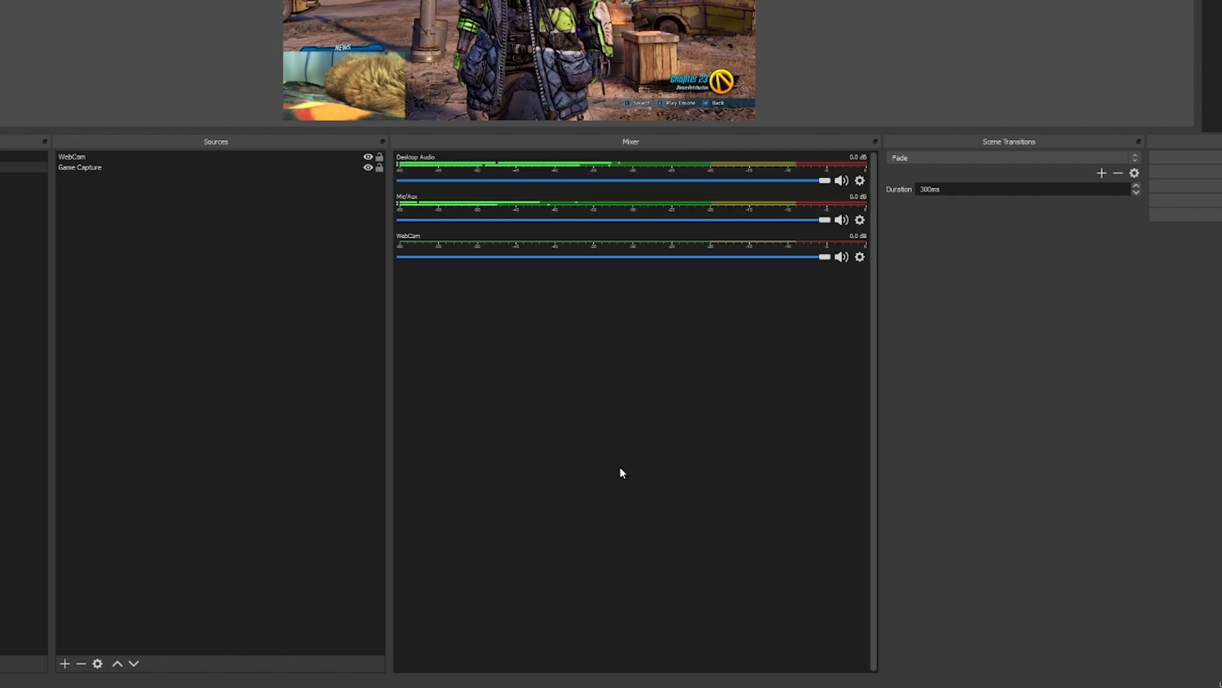
pyautogui.click(860, 256)
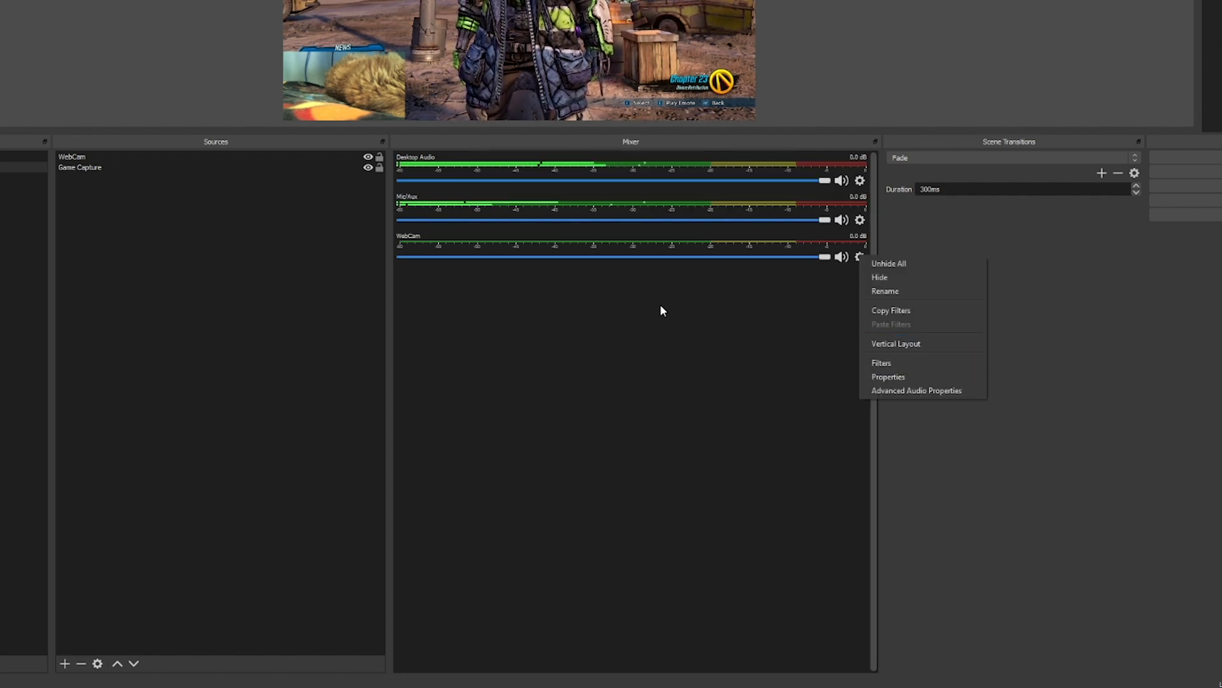
pyautogui.click(897, 344)
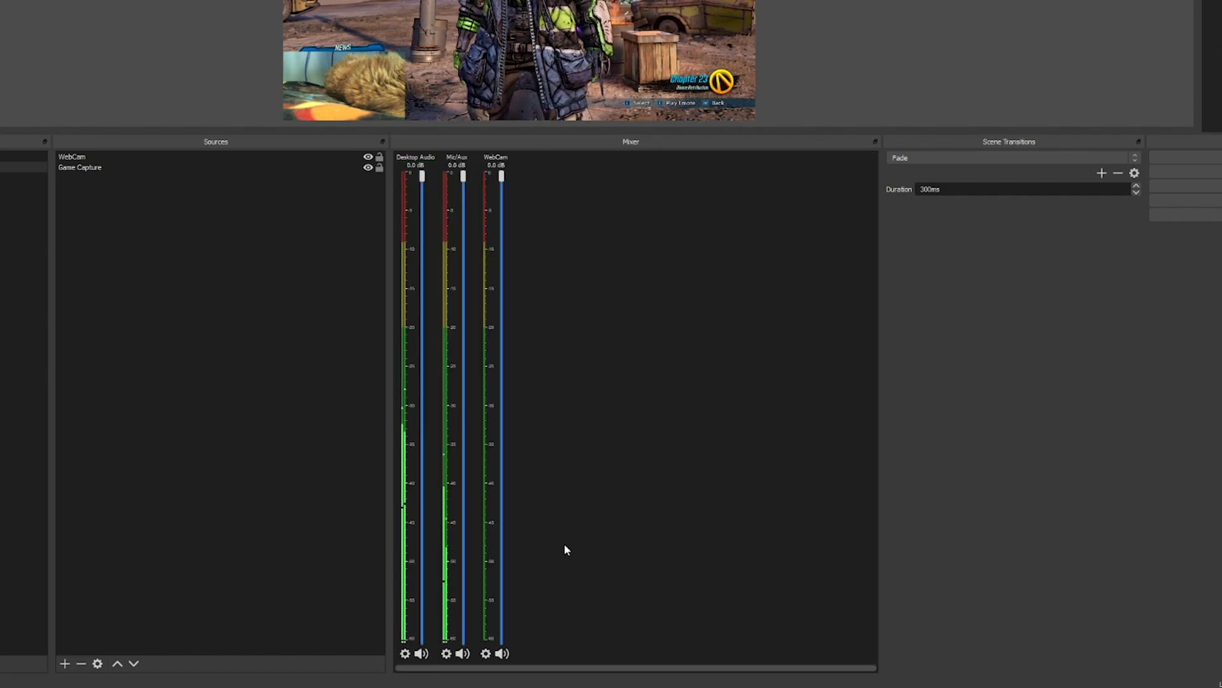
# Step: Review the output devices available for Desktop Audio in its properties and cancel without changing the device
pyautogui.click(404, 654)
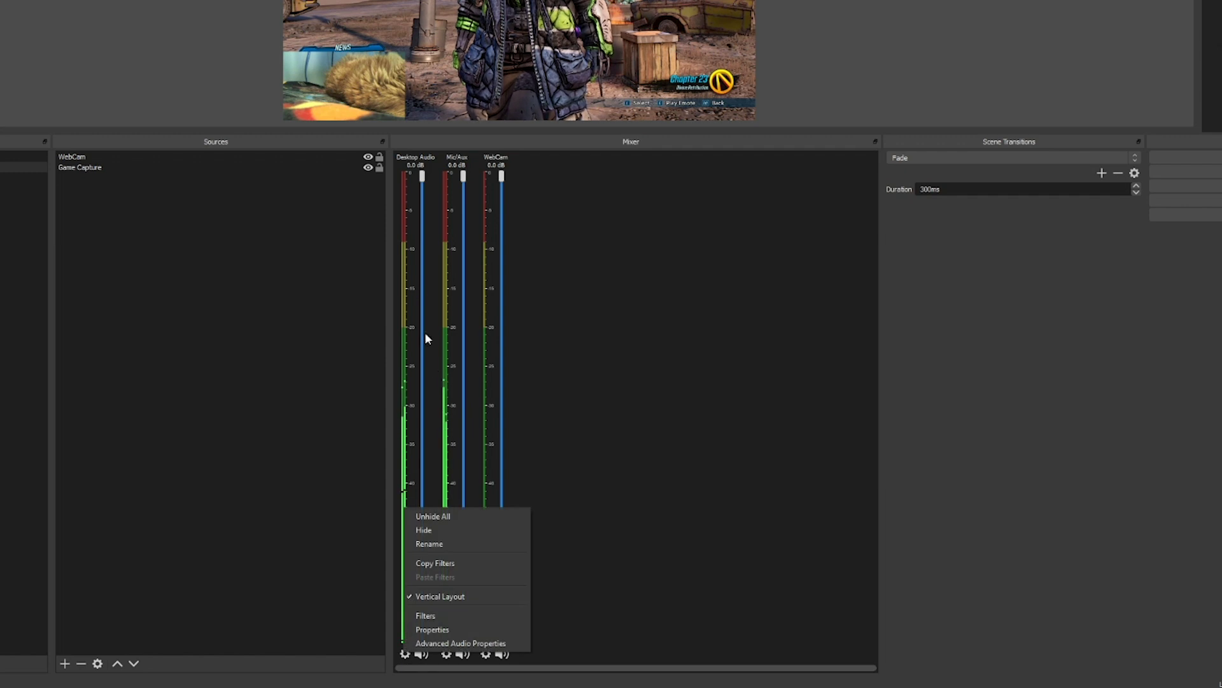
pyautogui.click(453, 631)
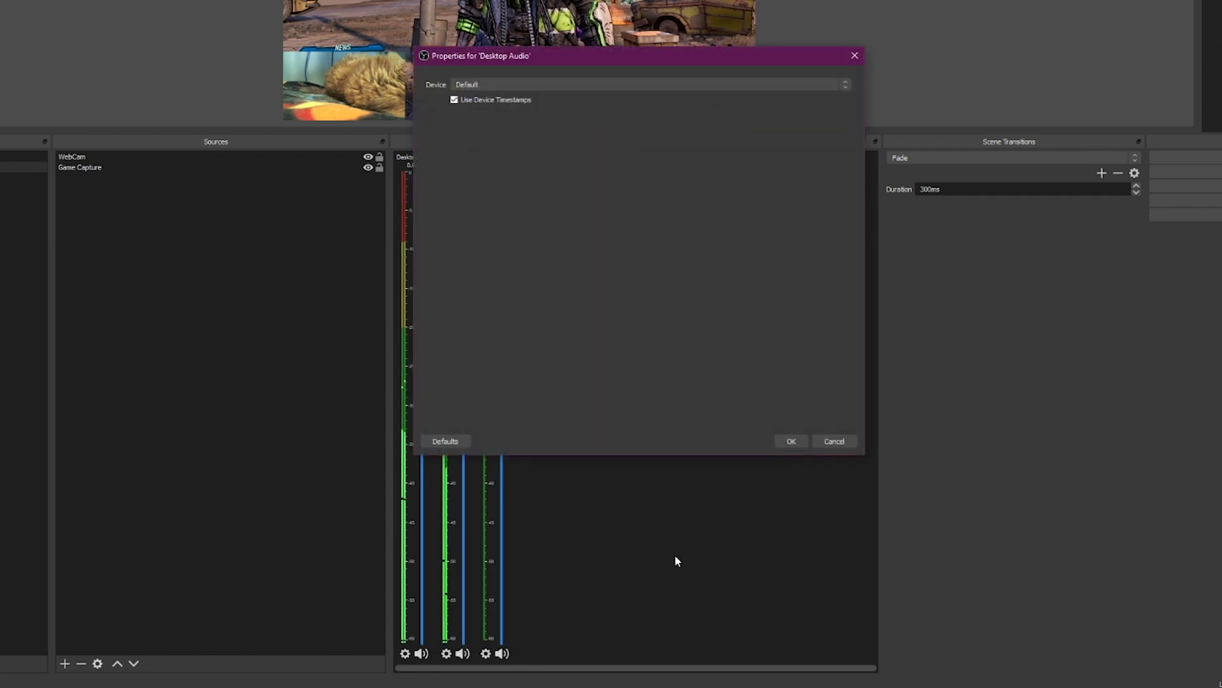
pyautogui.click(671, 84)
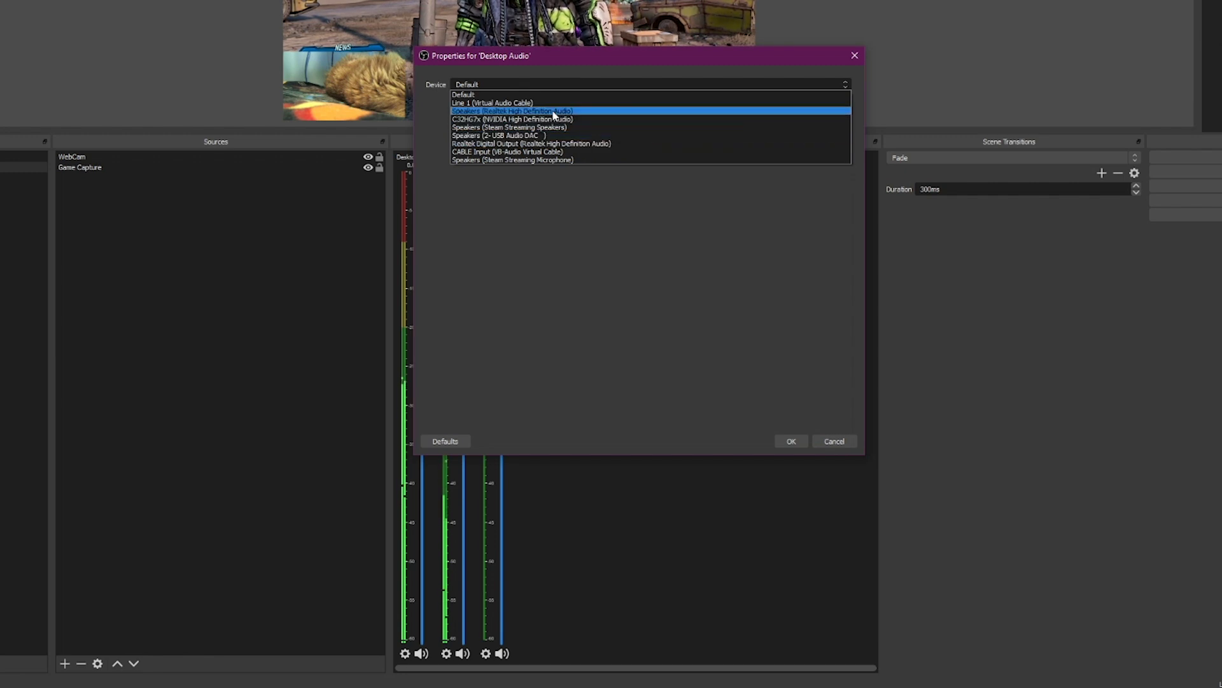
pyautogui.click(834, 441)
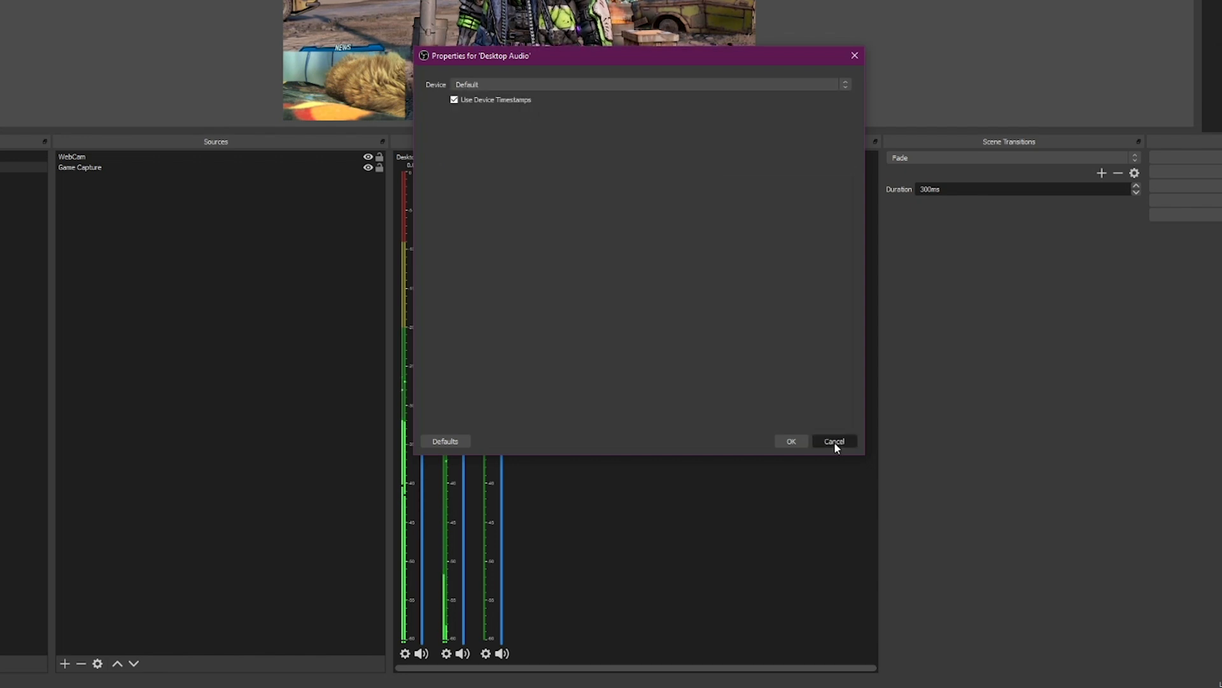
pyautogui.click(833, 444)
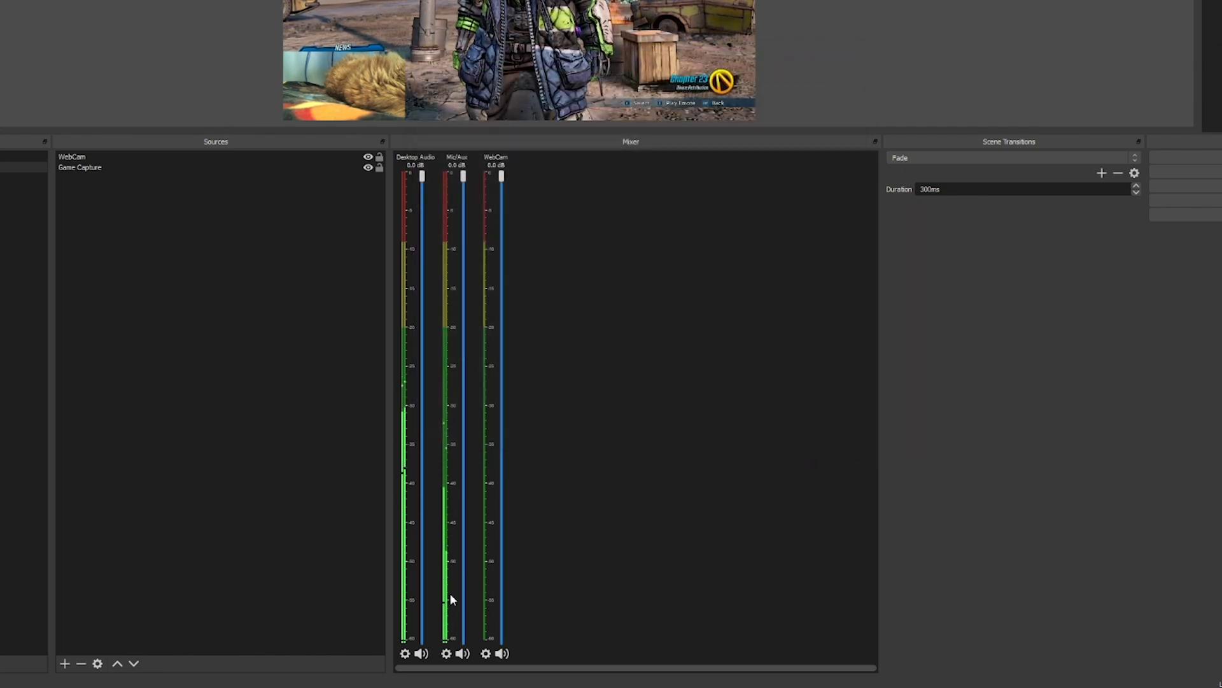
# Step: Review the microphone devices available for Mic/Aux in its properties and cancel without changing the device
pyautogui.rightClick(446, 504)
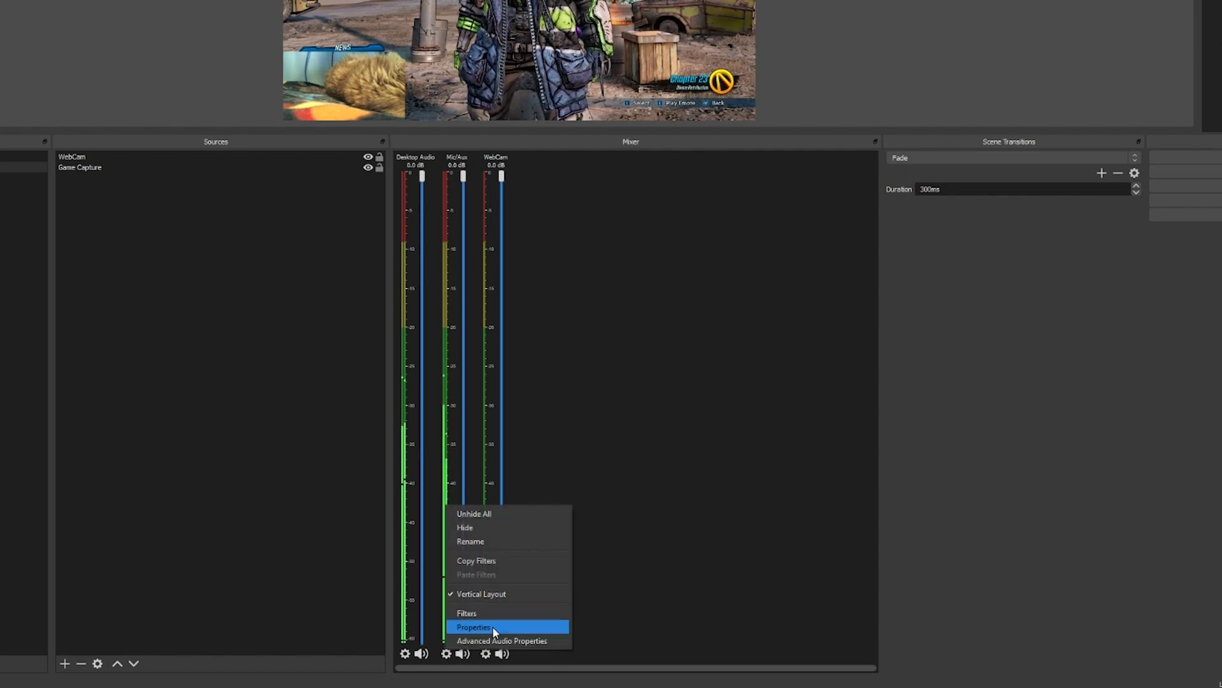
pyautogui.click(493, 627)
pyautogui.click(604, 84)
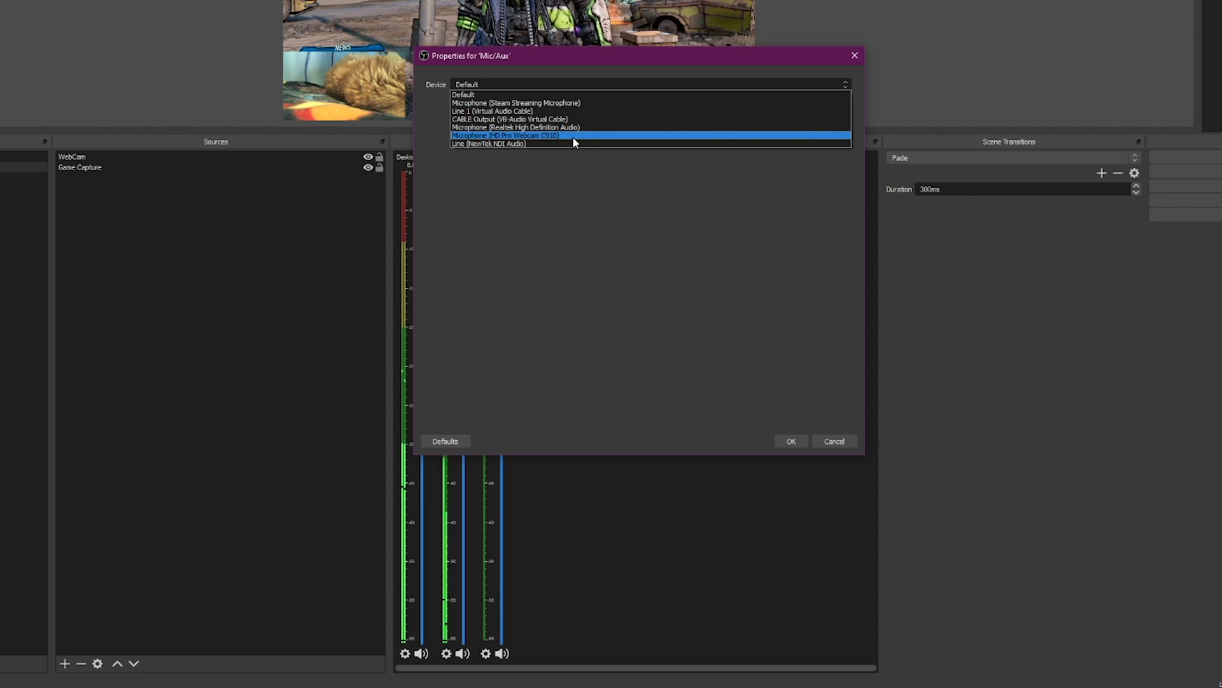
pyautogui.click(739, 405)
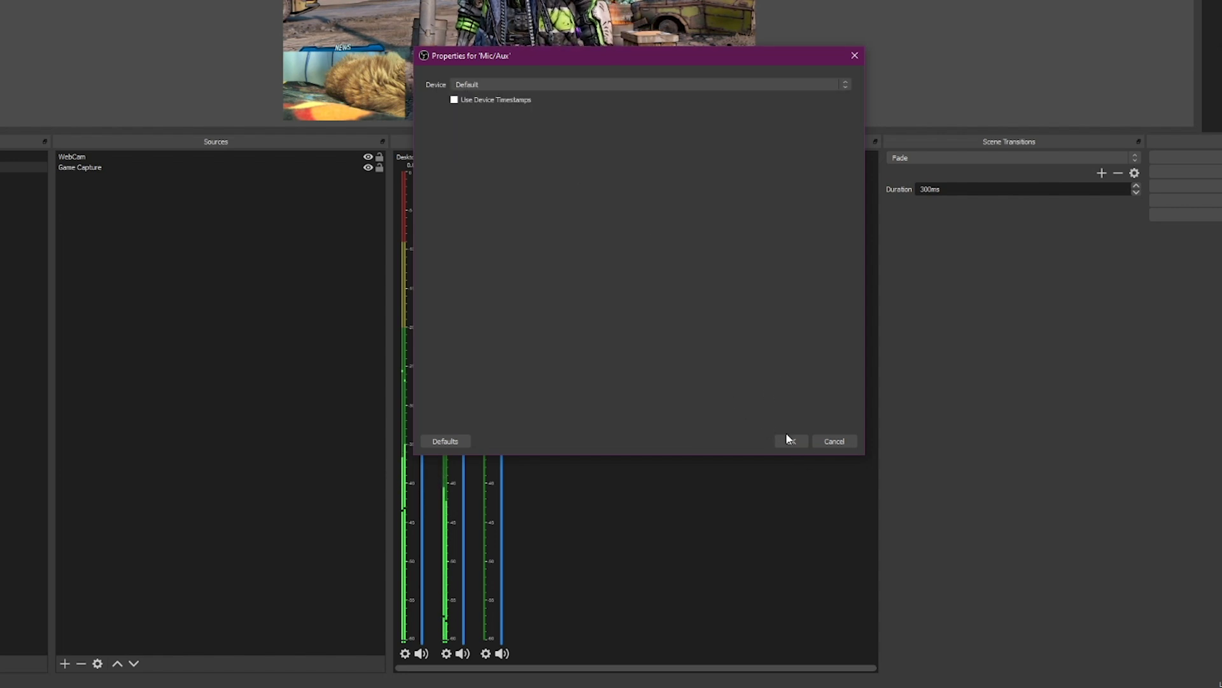
pyautogui.click(834, 441)
# Step: Mute the WebCam audio source in the mixer
pyautogui.click(445, 653)
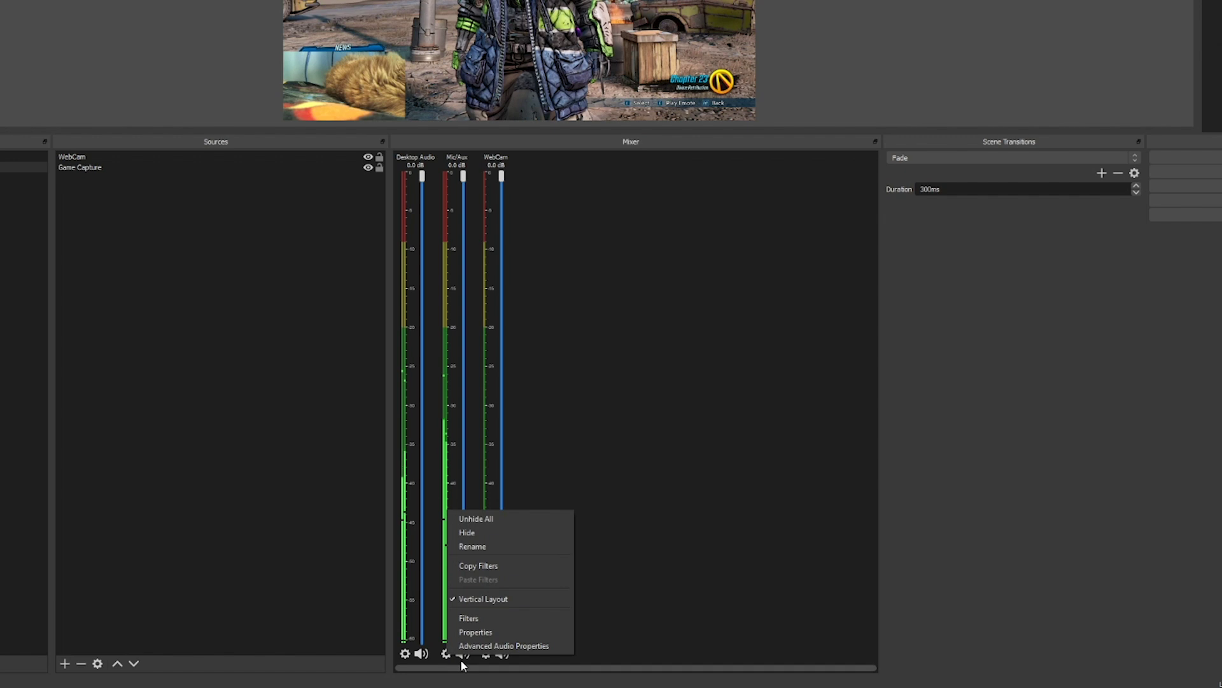
pyautogui.click(655, 605)
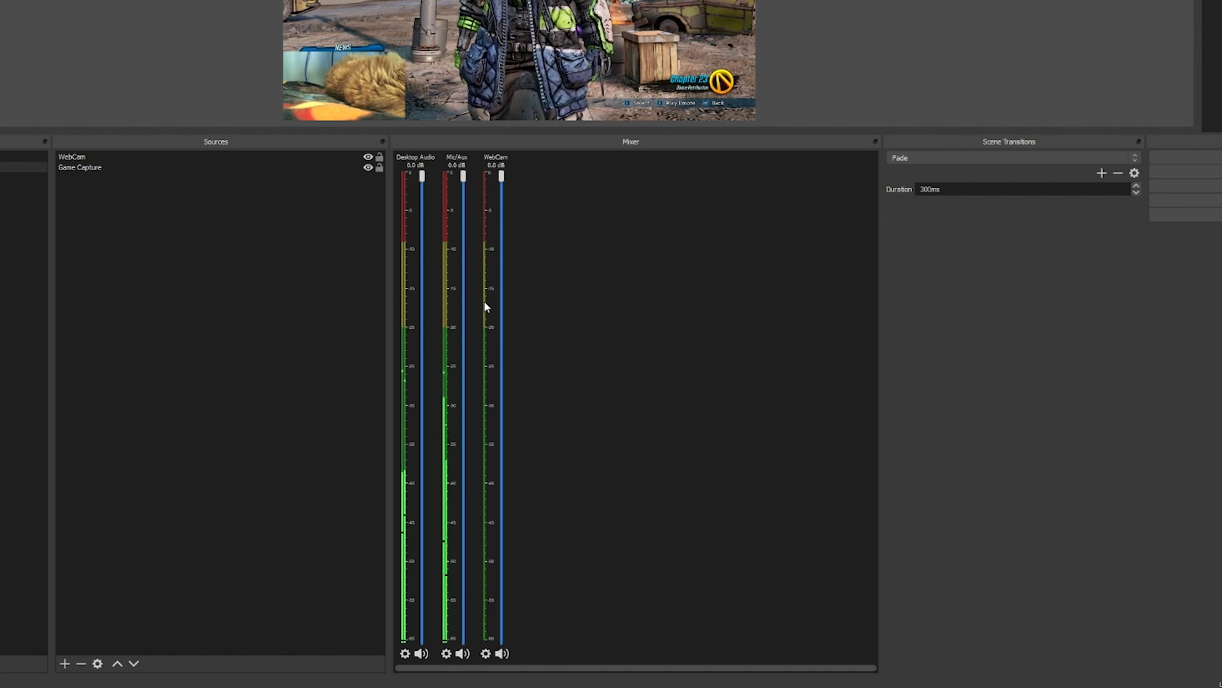
pyautogui.click(502, 653)
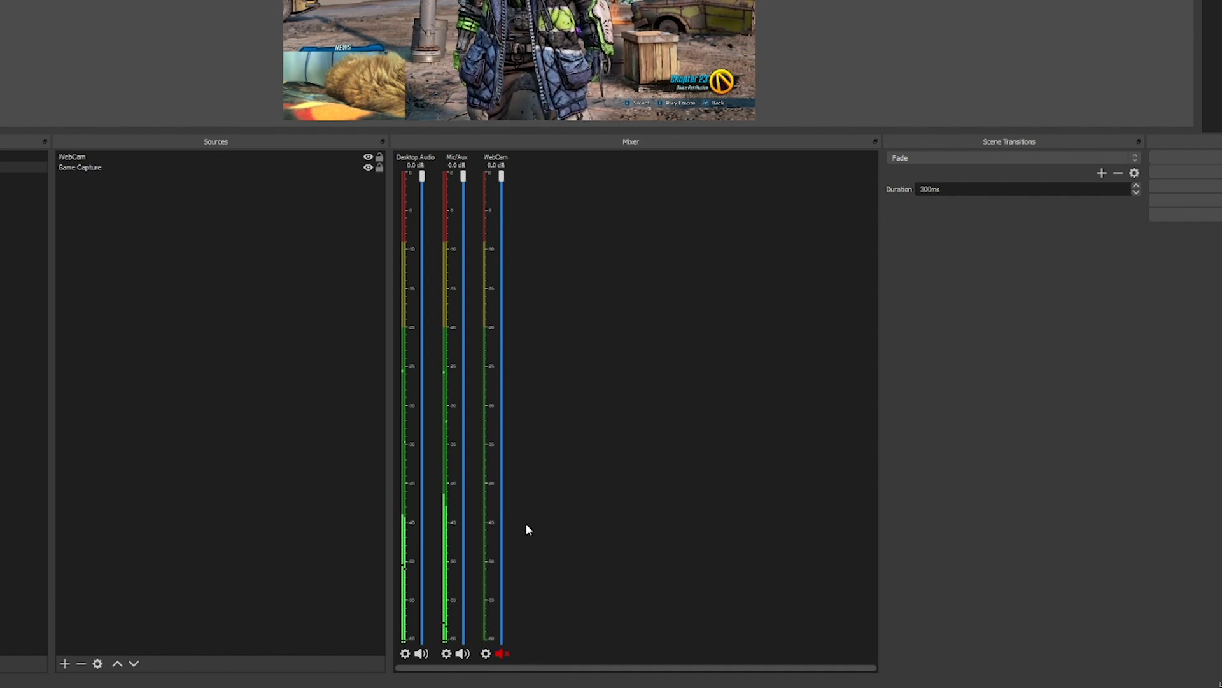
# Step: Review the advanced audio properties of all mixer sources and close them without changes
pyautogui.click(445, 653)
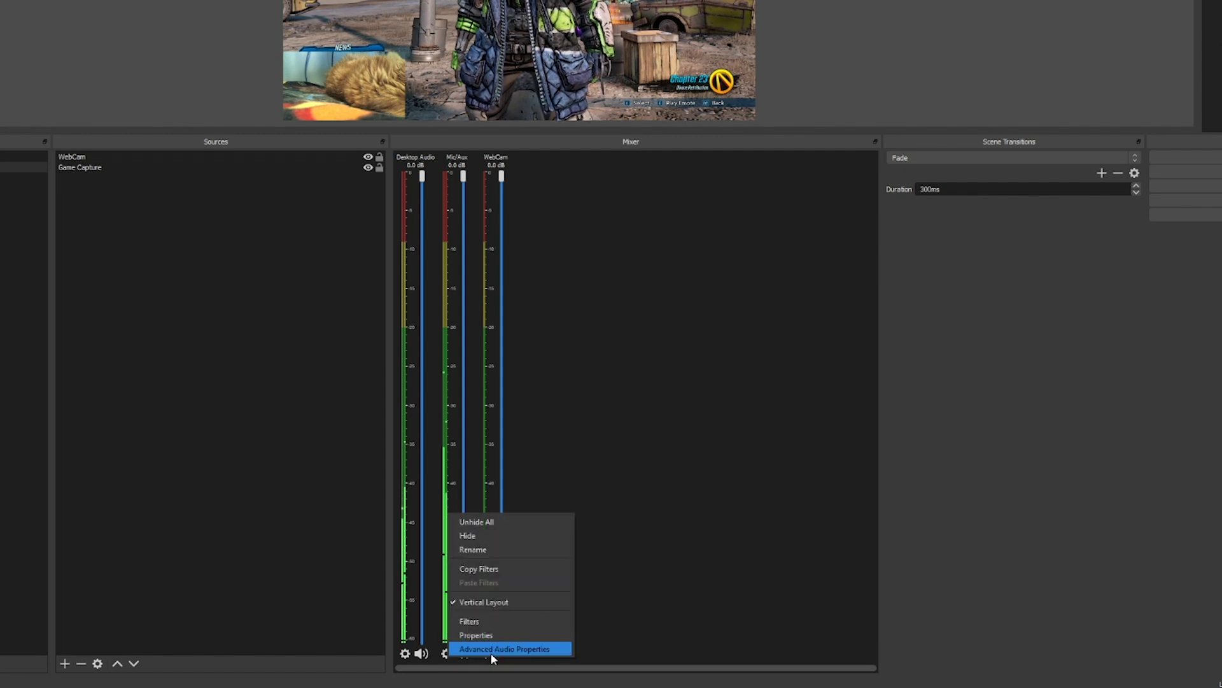
pyautogui.click(491, 650)
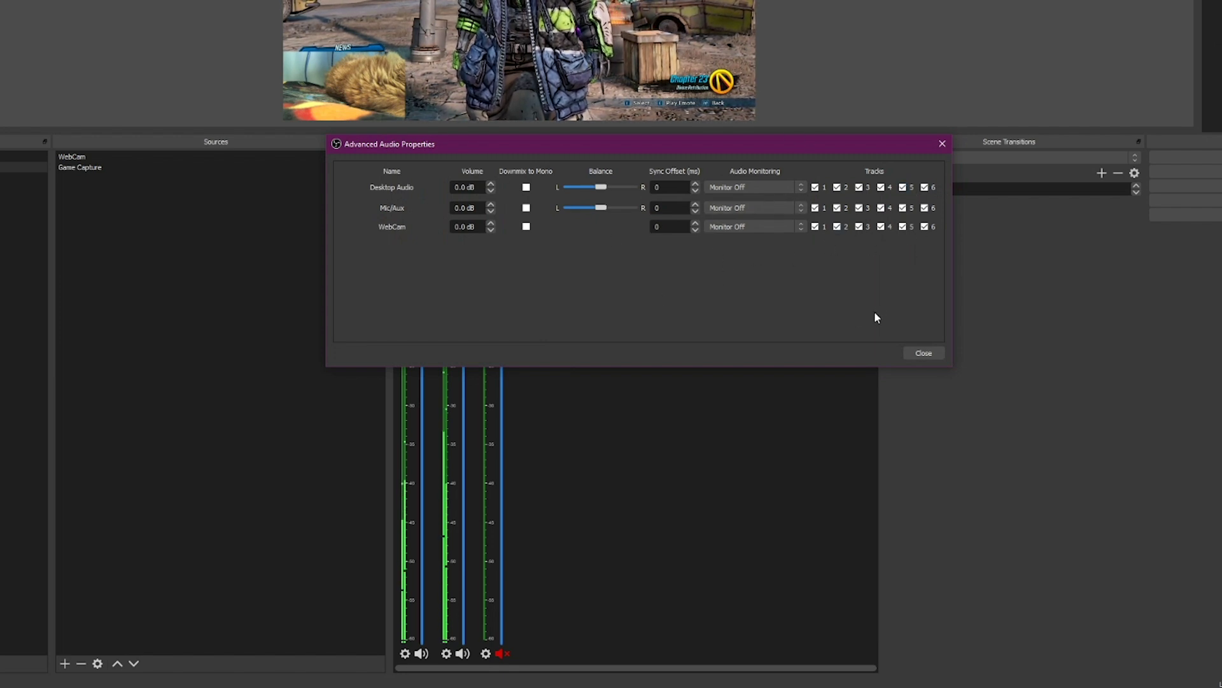
pyautogui.moveTo(783, 156); pyautogui.dragTo(1102, 271)
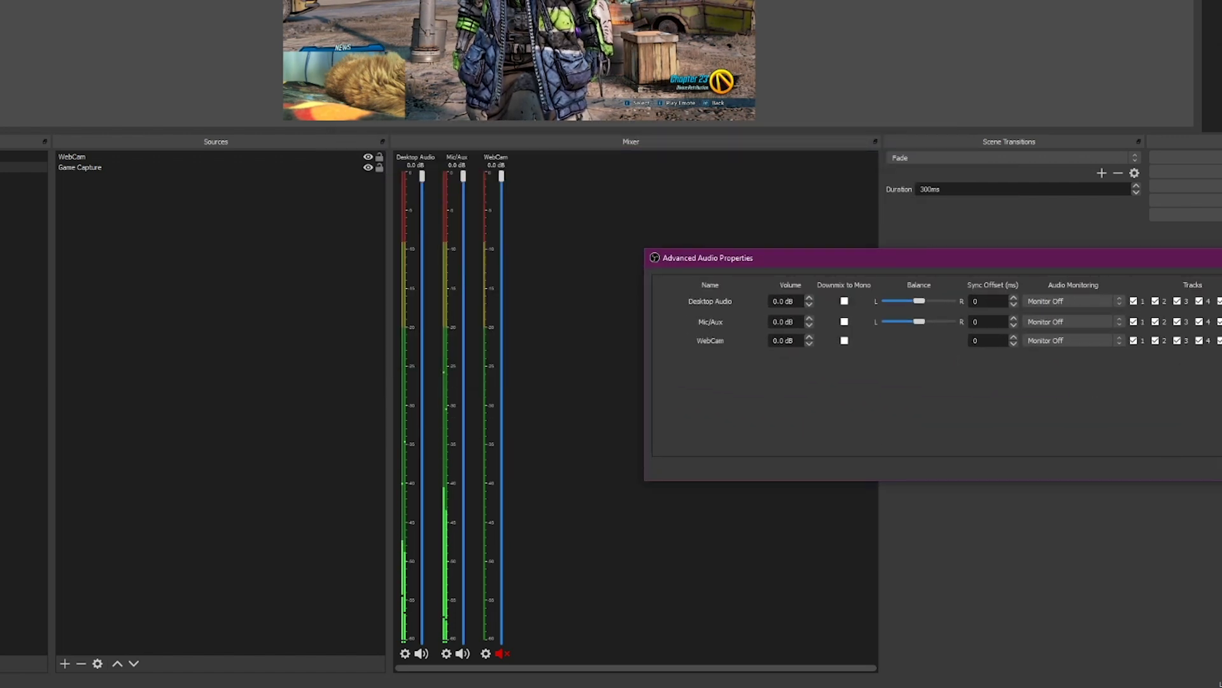
pyautogui.press('Escape')
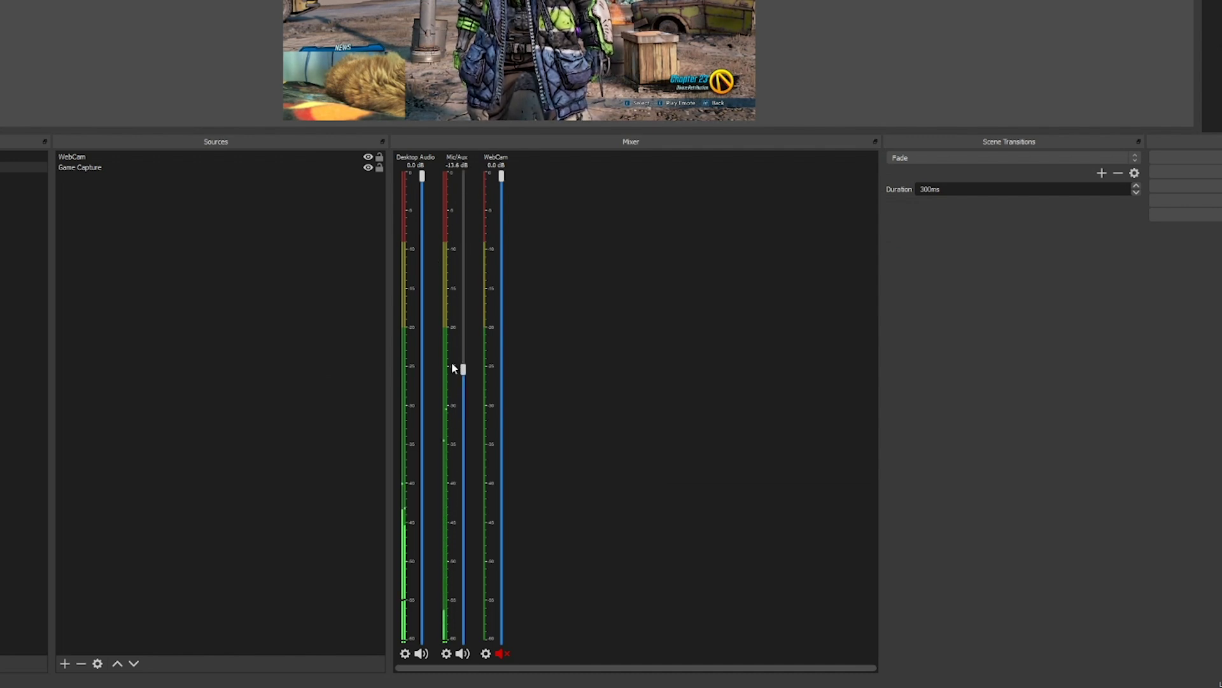
# Step: Try lowering the Mic/Aux volume to about -13.6 dB and Desktop Audio to about -6.2 dB, returning each to 0.0 dB
pyautogui.click(463, 176)
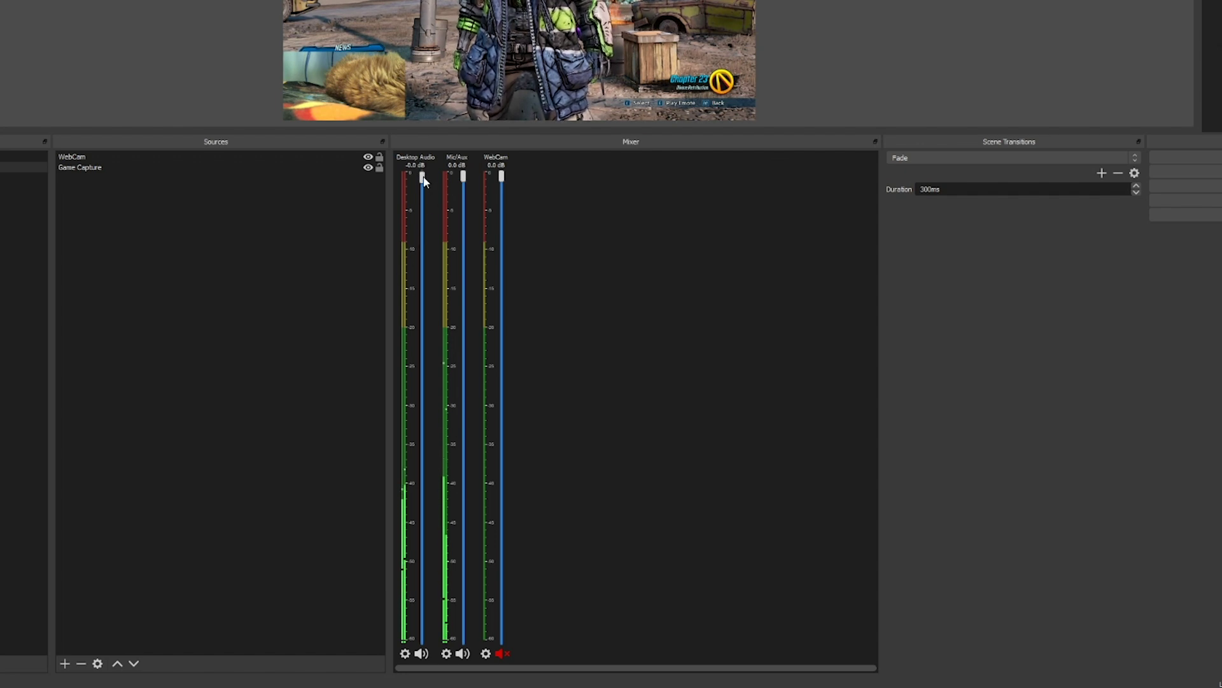
pyautogui.moveTo(422, 176); pyautogui.dragTo(421, 296)
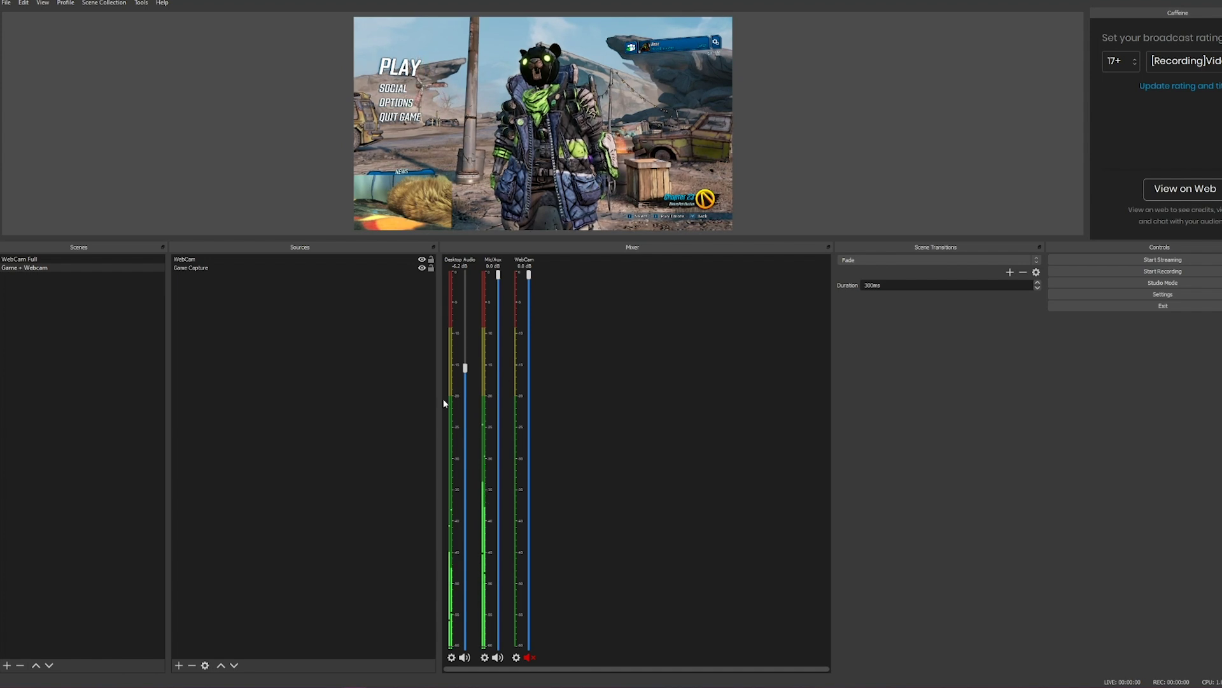
pyautogui.moveTo(465, 368); pyautogui.dragTo(466, 274)
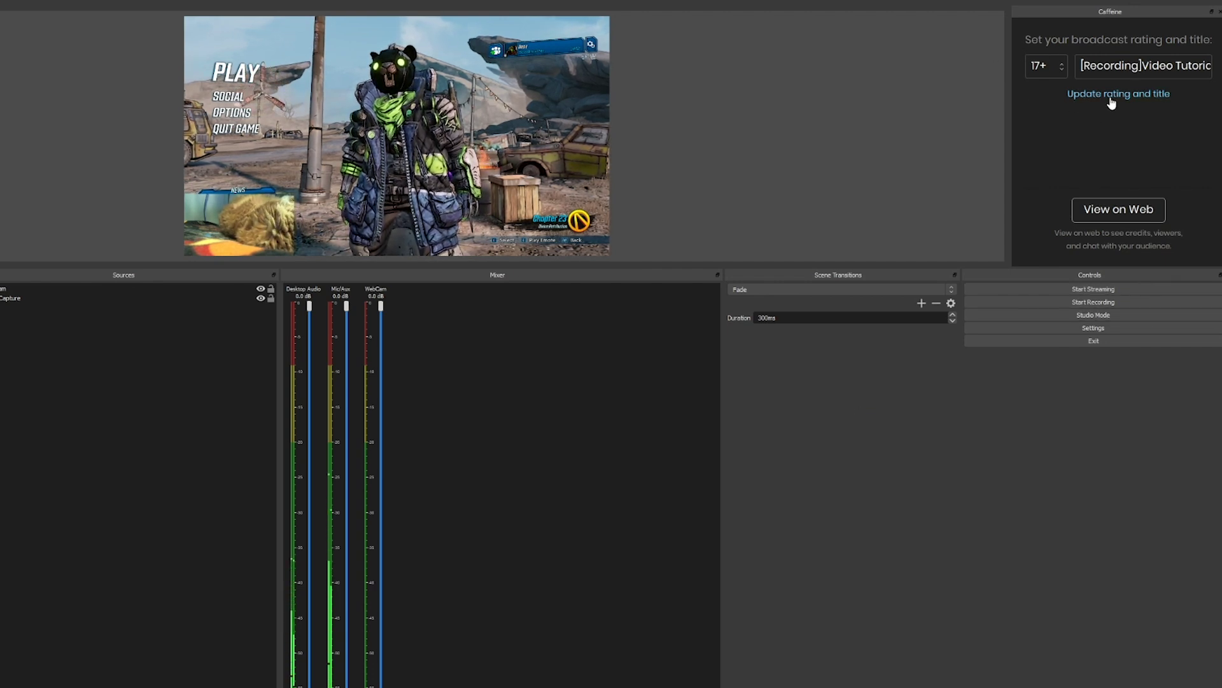
# Step: Start streaming to Caffeine and allow OBS Studio through the Windows Defender Firewall on private networks
pyautogui.click(1006, 293)
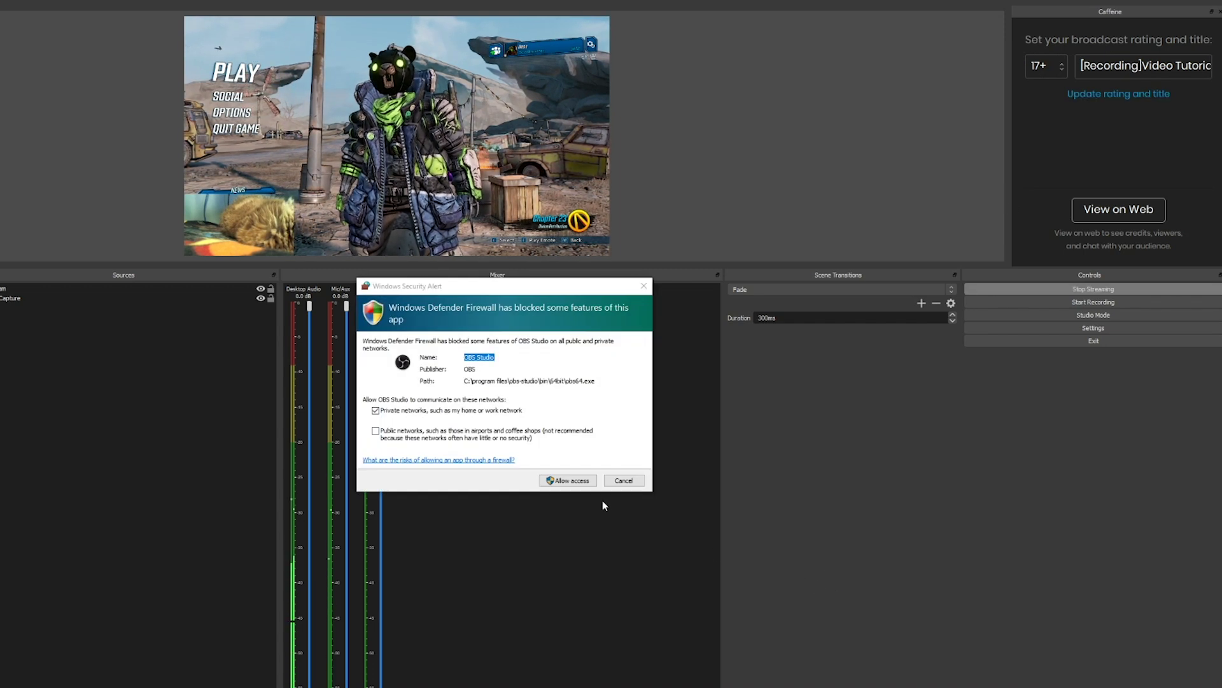
pyautogui.click(582, 481)
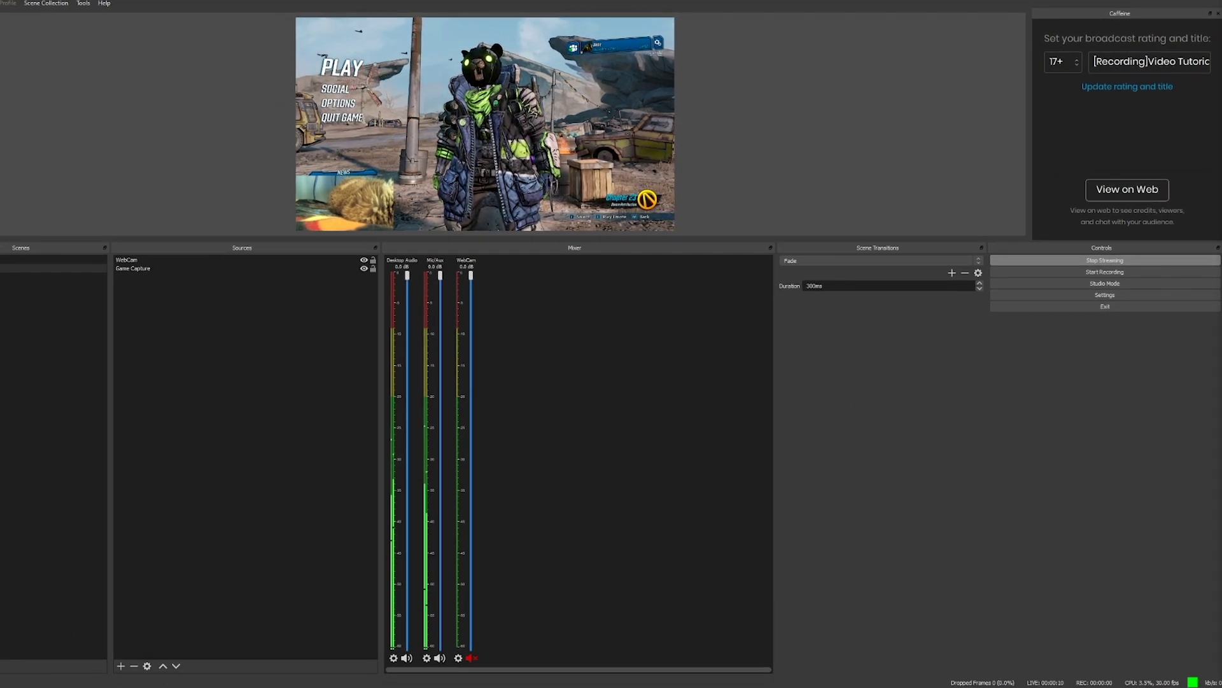
# Step: Open the live broadcast's Caffeine page on the web, and stop the stream
pyautogui.click(1127, 189)
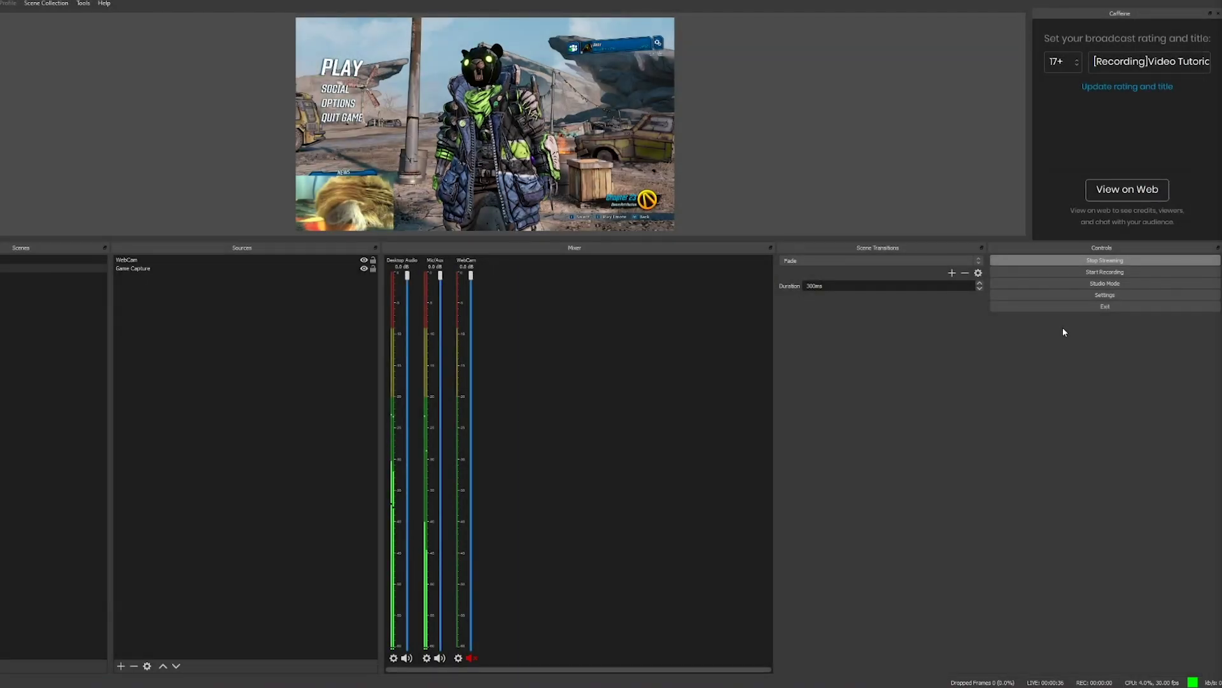
pyautogui.click(1081, 261)
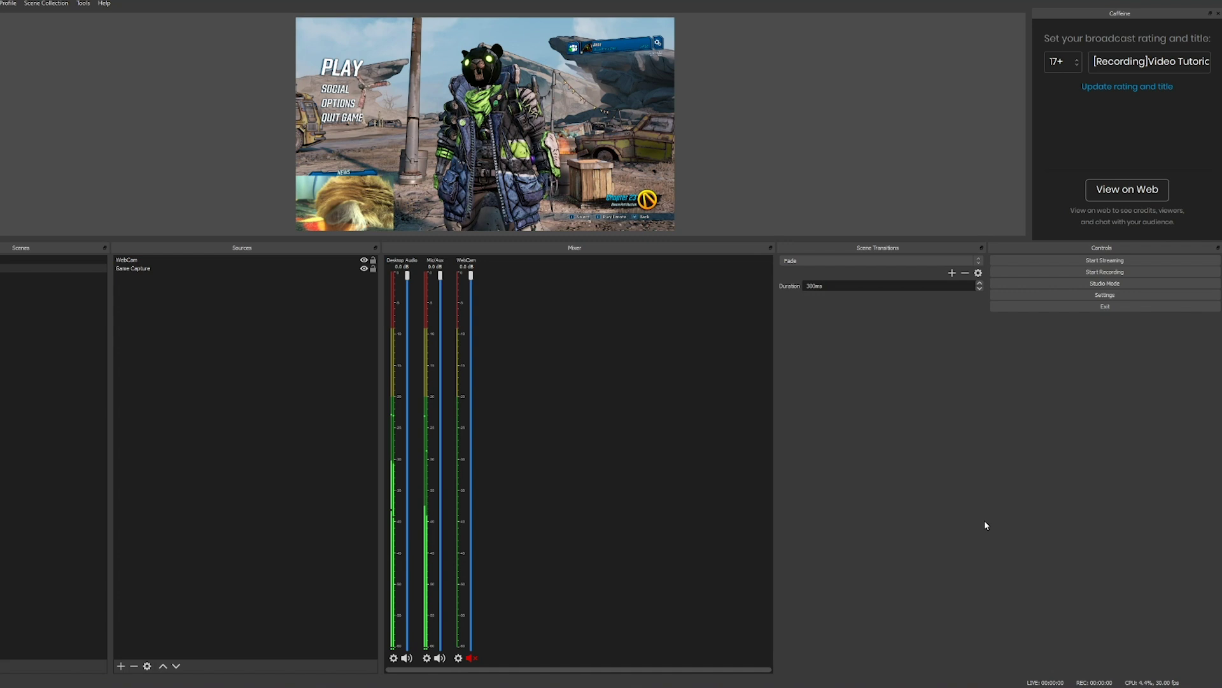